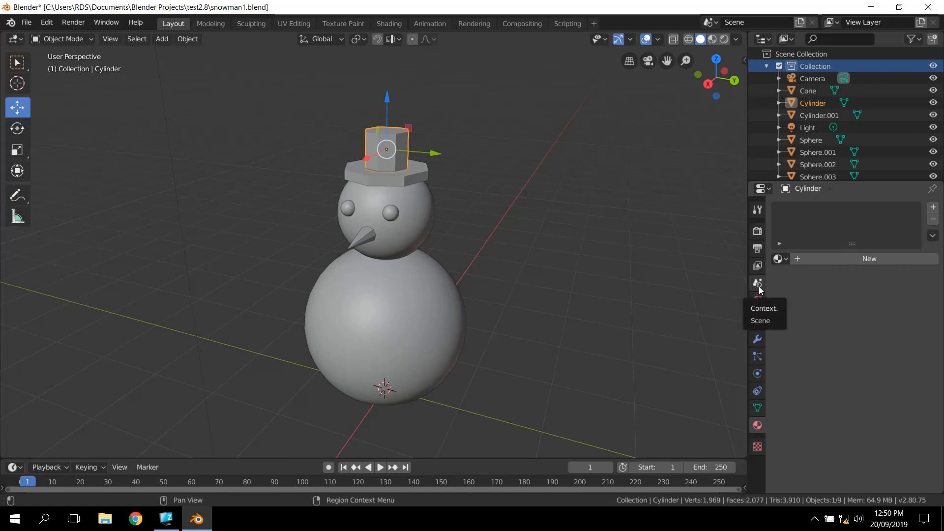
Assign the existing material named Material to the snowman's head sphere.
left_click(759, 283)
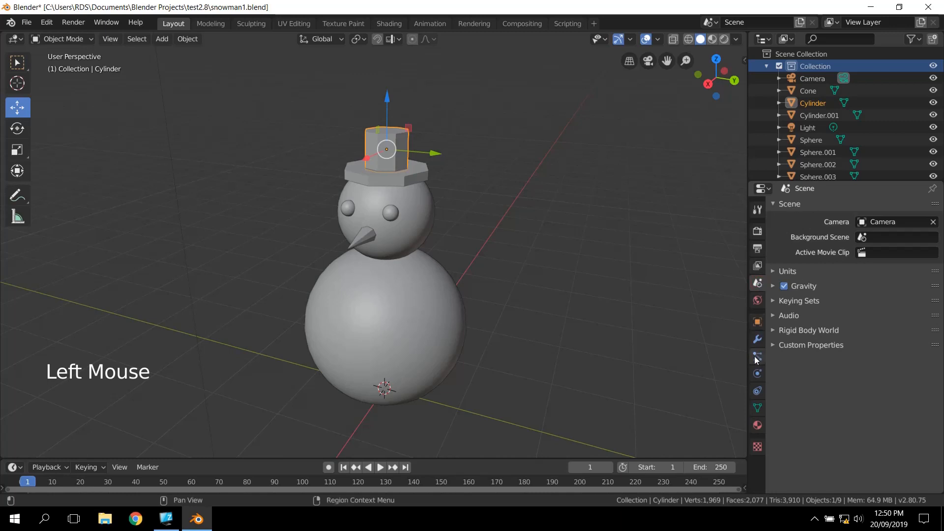
left_click(760, 427)
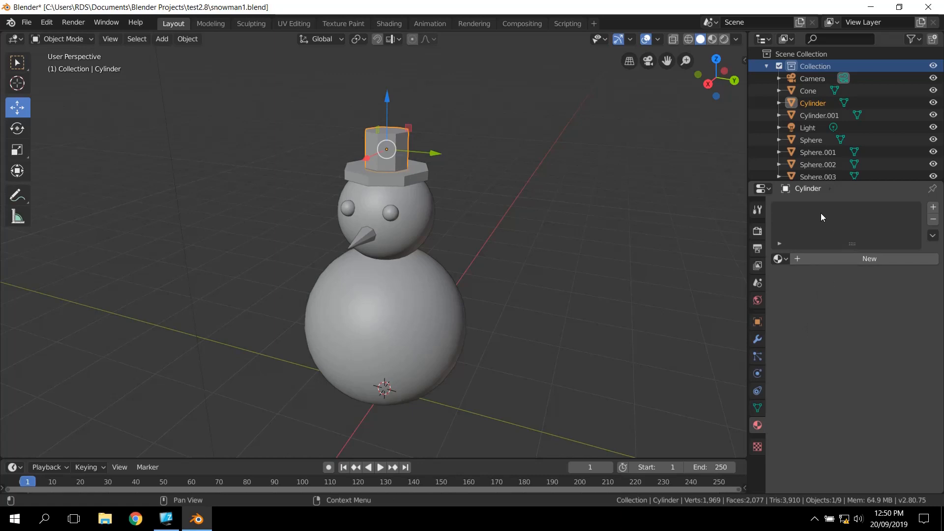
left_click(394, 177)
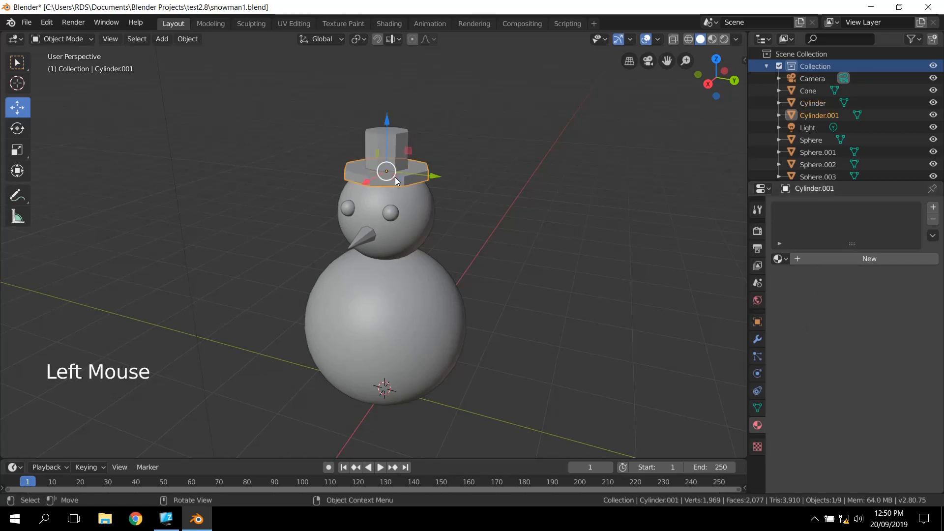
left_click(400, 207)
left_click(398, 295)
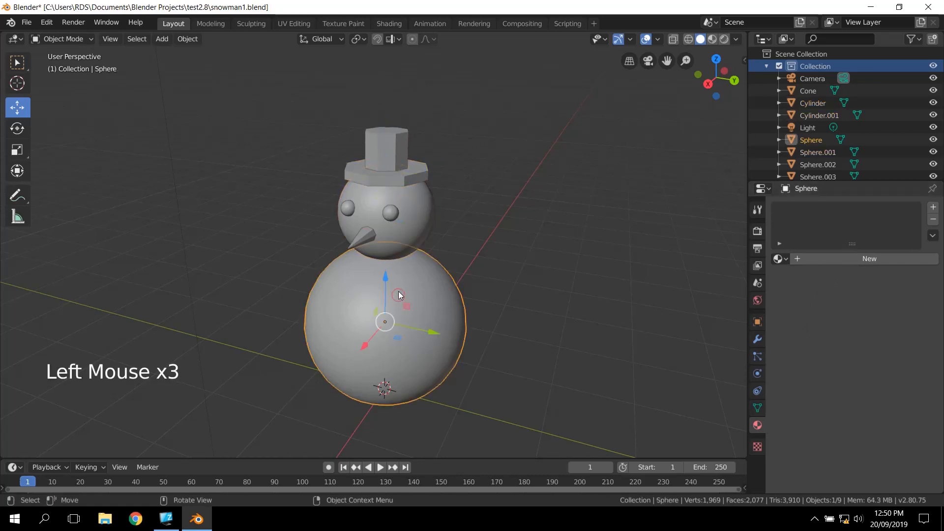
left_click(398, 295)
left_click(407, 225)
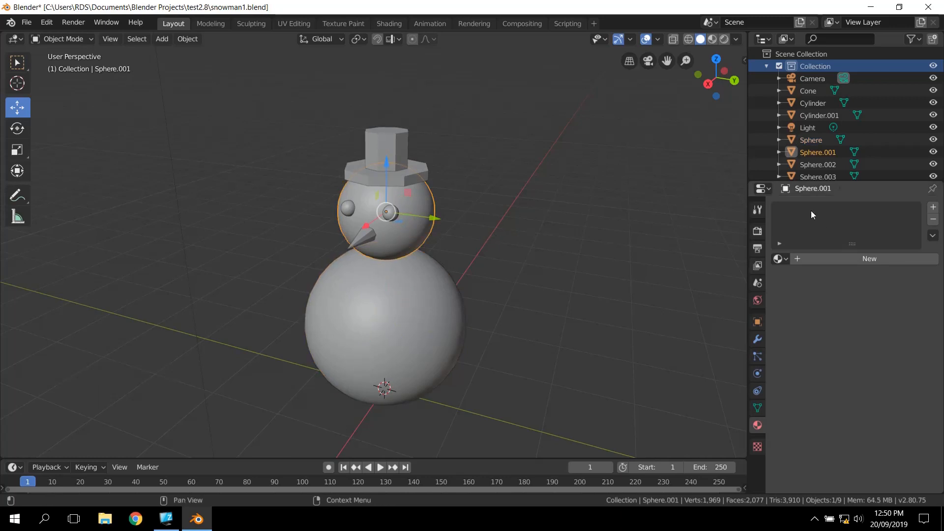
left_click(782, 260)
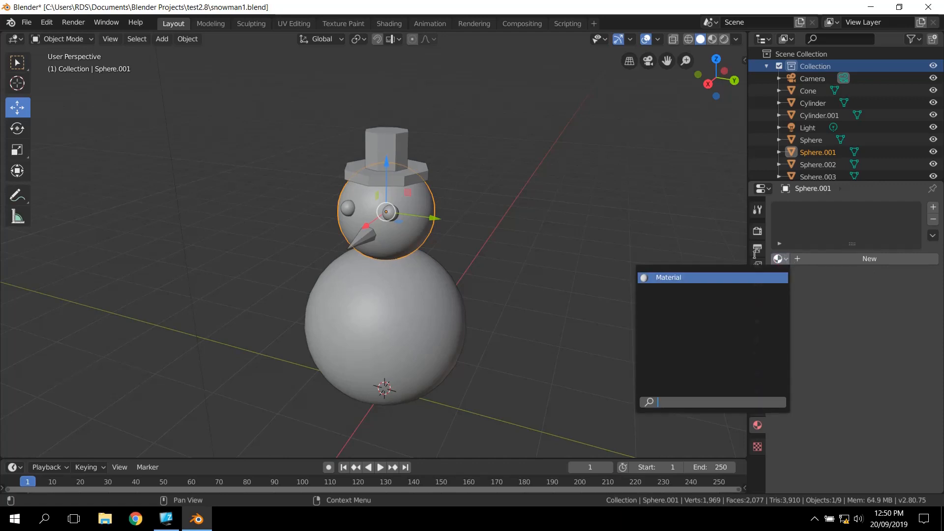
left_click(687, 279)
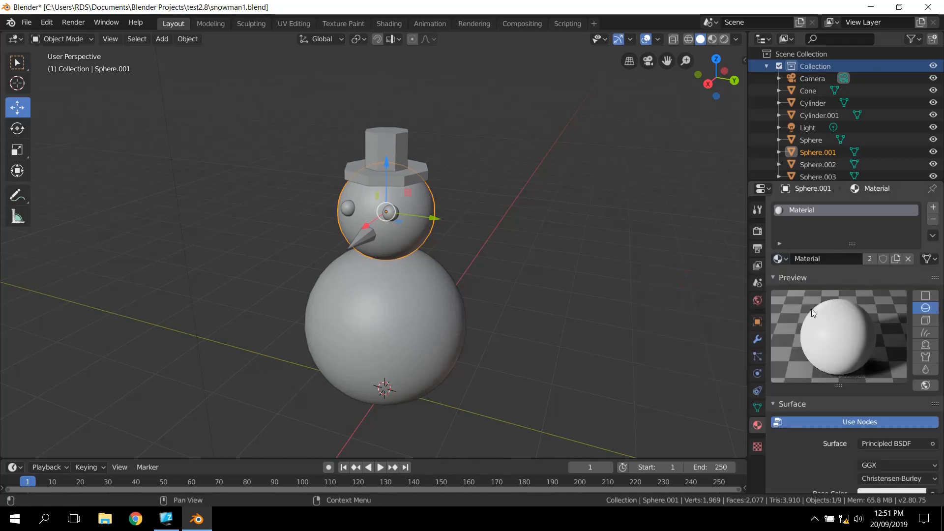
Examine the preview and surface settings of the head's material.
scroll(813, 309, "down", 2)
scroll(819, 308, "up", 1)
scroll(829, 308, "down", 1)
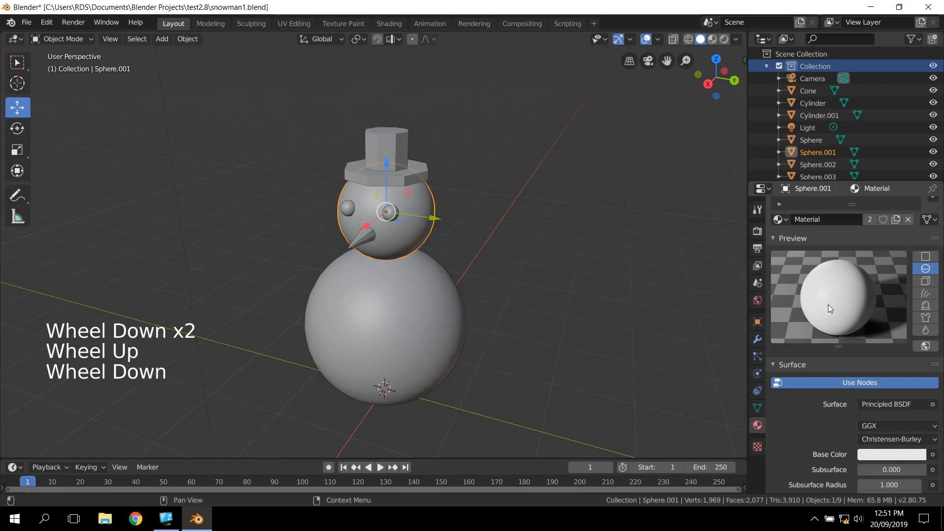
left_click(776, 240)
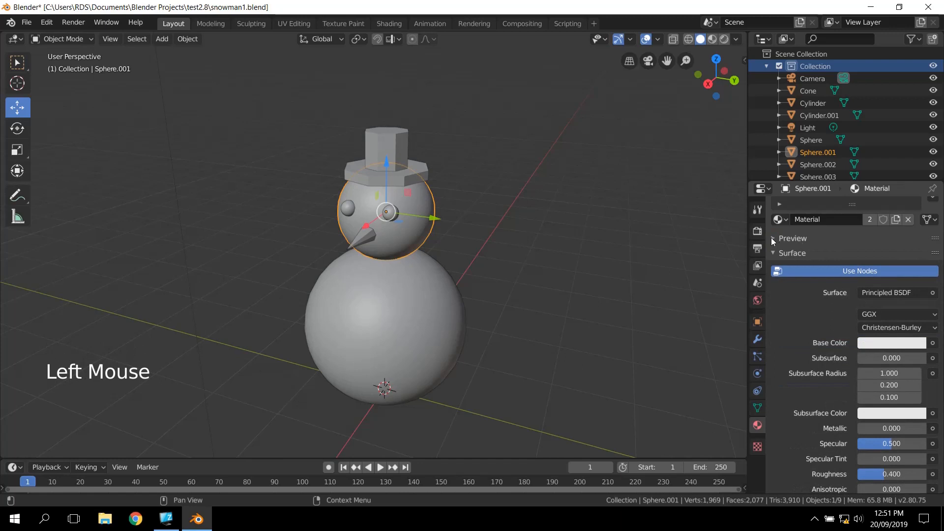
left_click(772, 238)
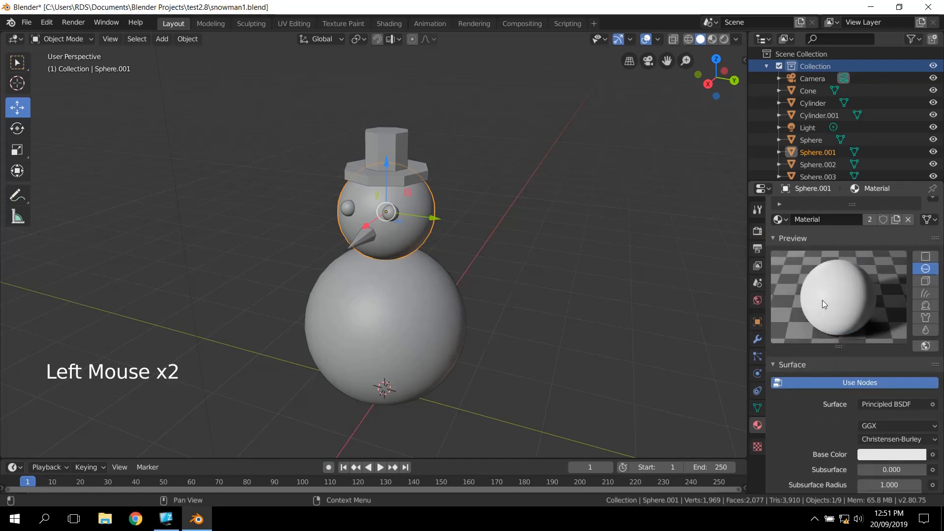
scroll(828, 293, "down", 8)
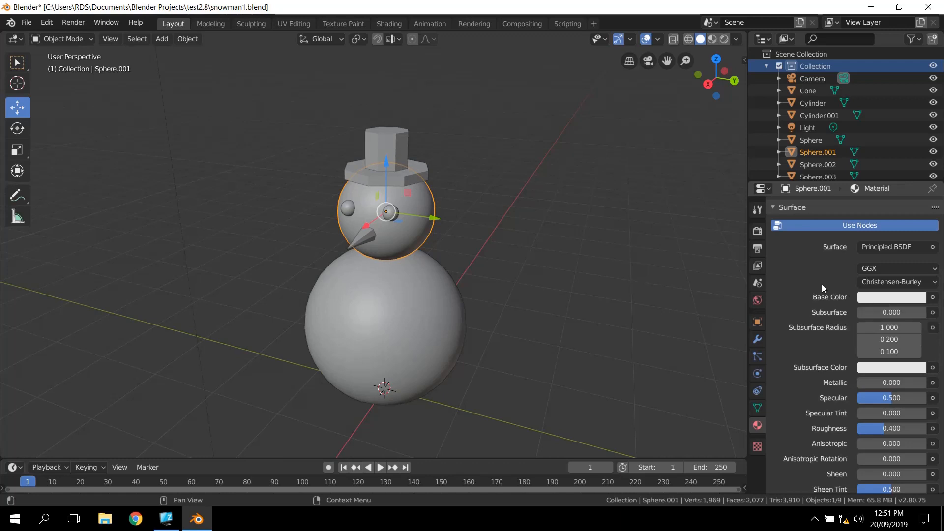
scroll(822, 285, "up", 5)
scroll(823, 284, "down", 3)
scroll(822, 266, "up", 2)
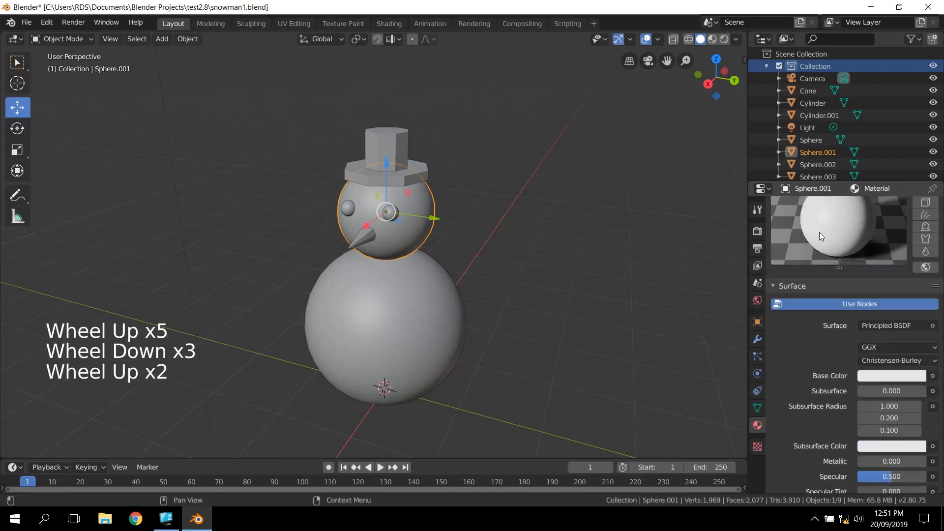
Darken the head material's base color to a near-black with an HSV value of 0.155.
left_click(875, 377)
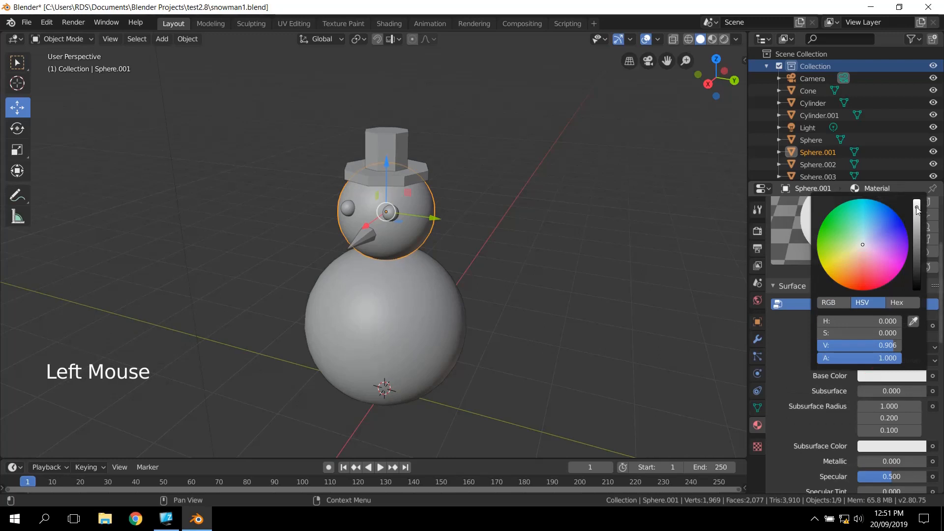
left_click_drag(916, 208, 917, 276)
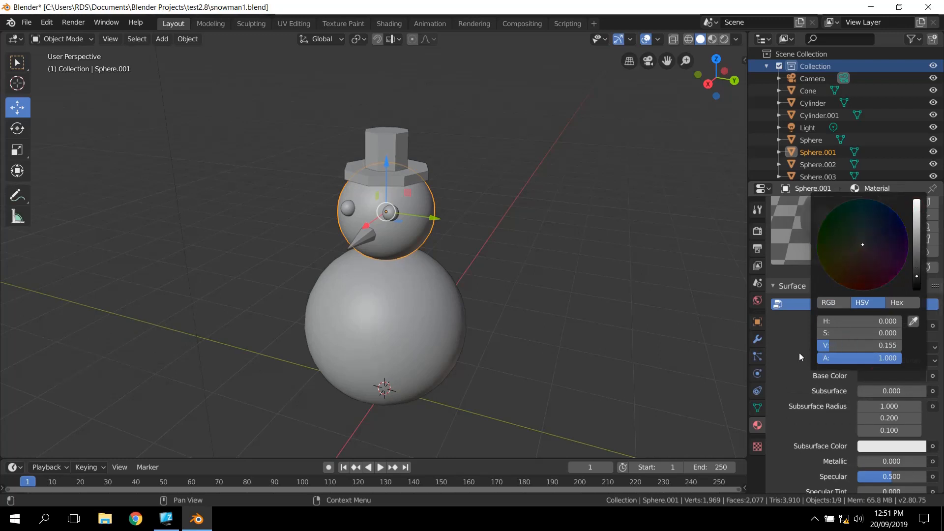
scroll(827, 251, "up", 3)
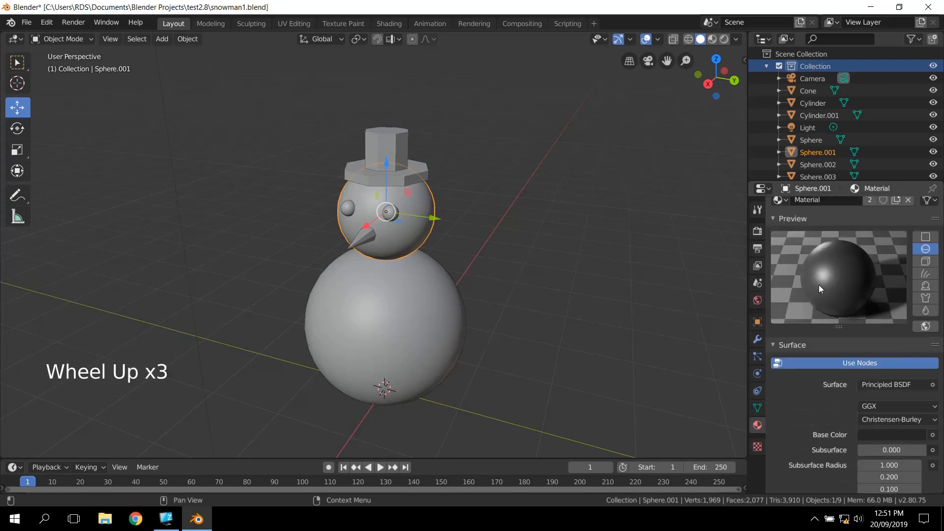
scroll(819, 288, "down", 3)
scroll(820, 288, "up", 6)
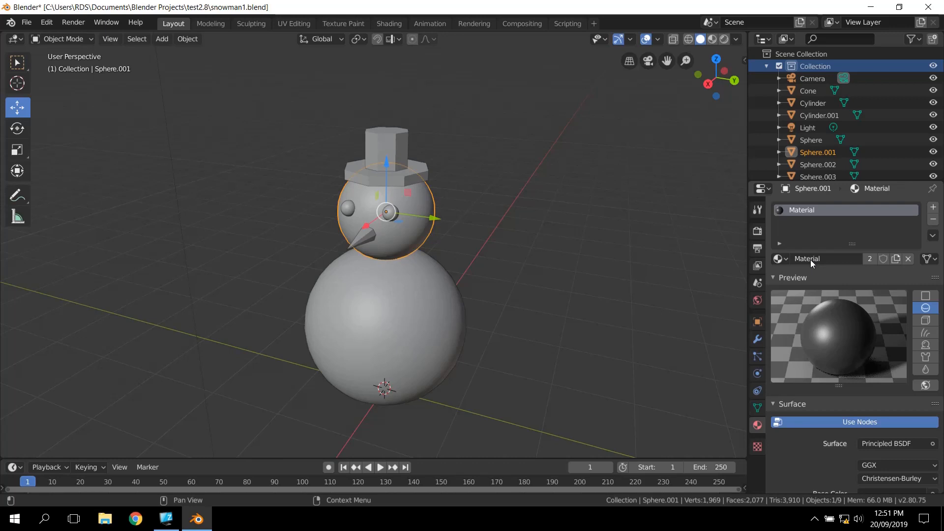
Rename the head's material to Black.
left_click(813, 258)
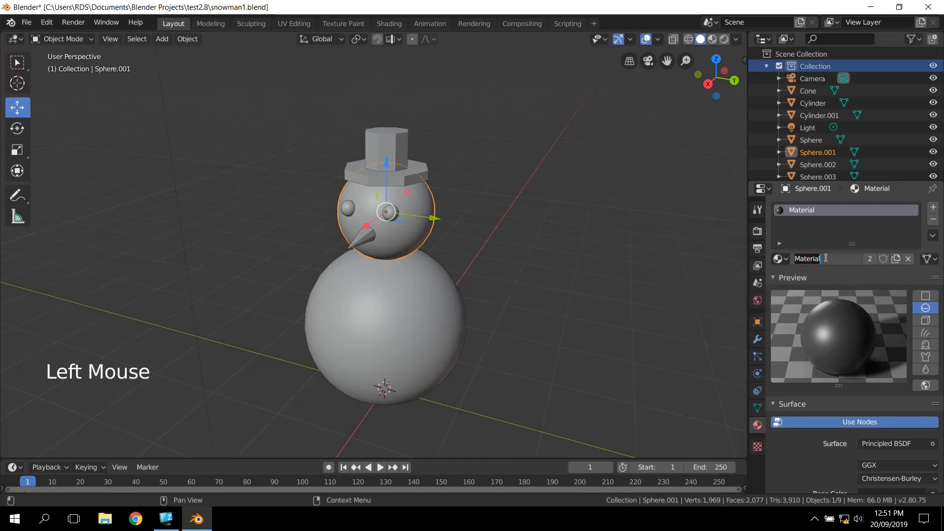
type("Black")
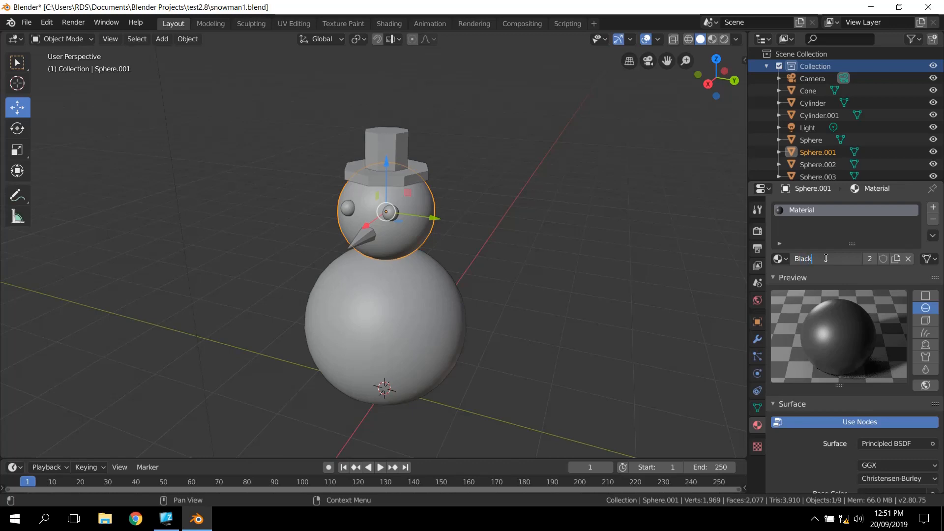
key("Return")
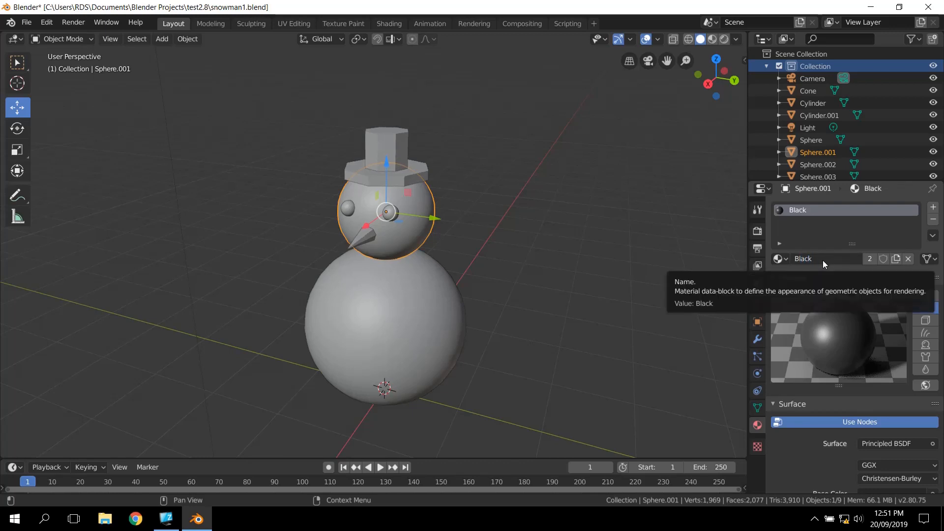
Assign the Black material to the cylinder forming the upper part of the snowman's hat.
left_click(399, 234)
left_click(412, 293)
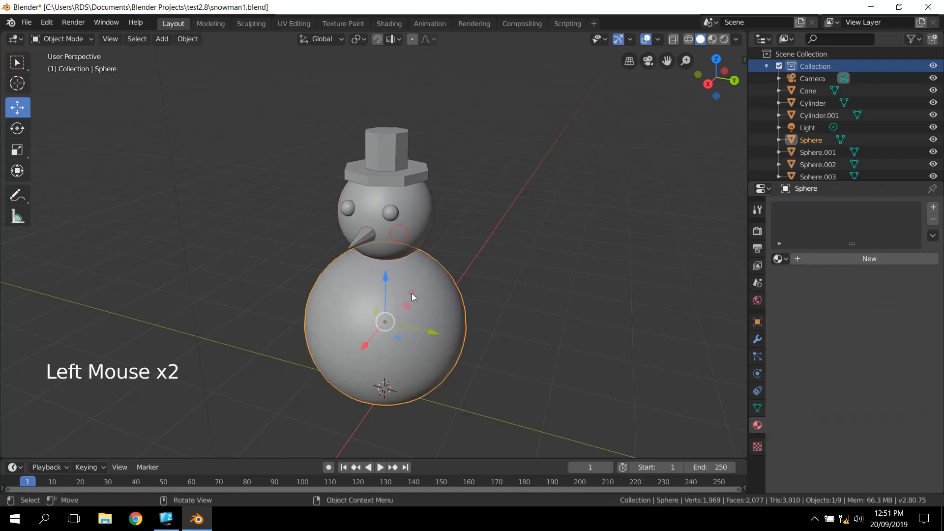
left_click(403, 226)
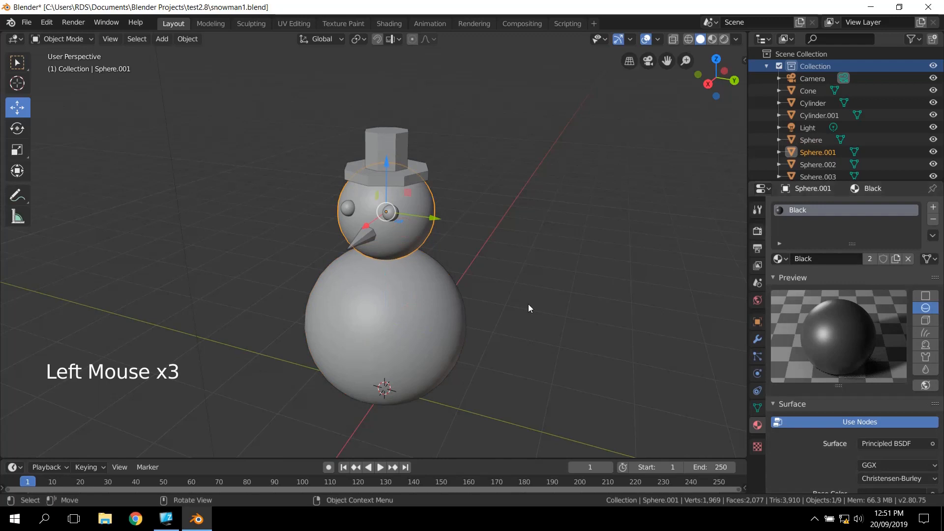
left_click(426, 320)
left_click(420, 226)
left_click(391, 140)
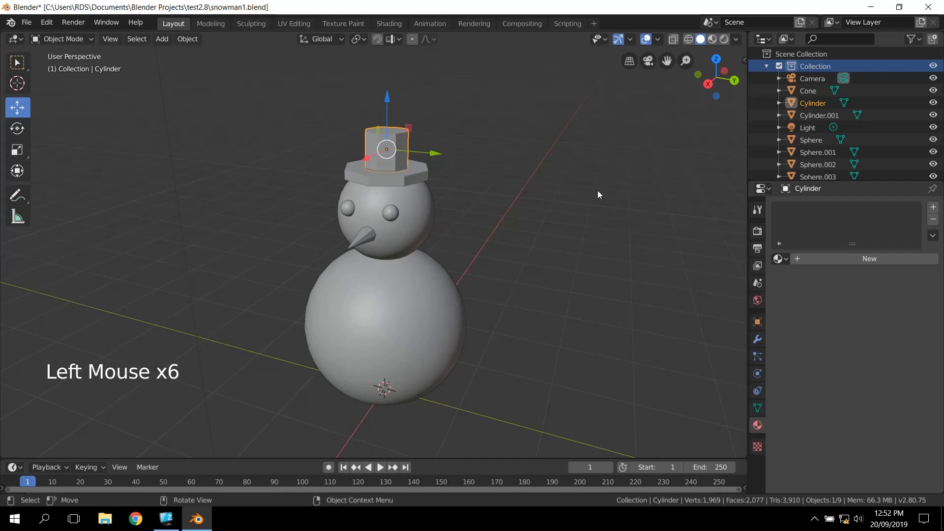
left_click(778, 259)
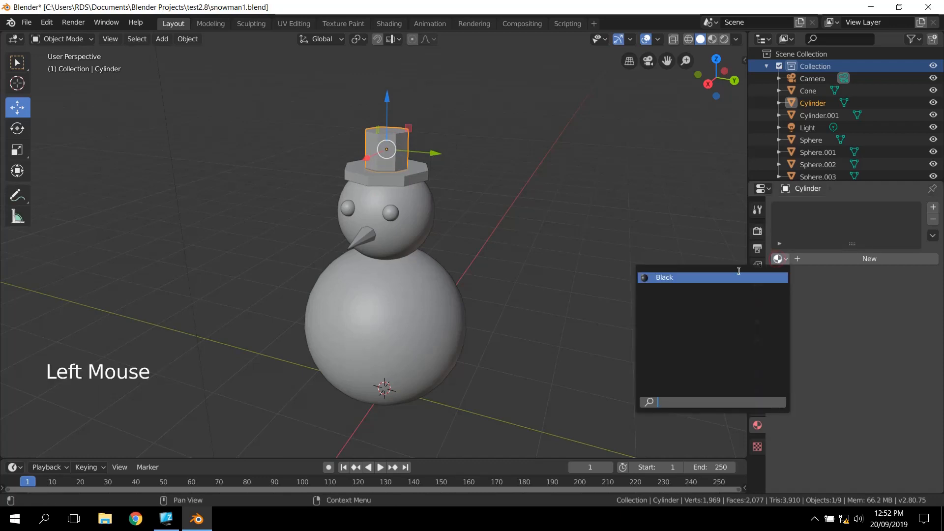
left_click(677, 277)
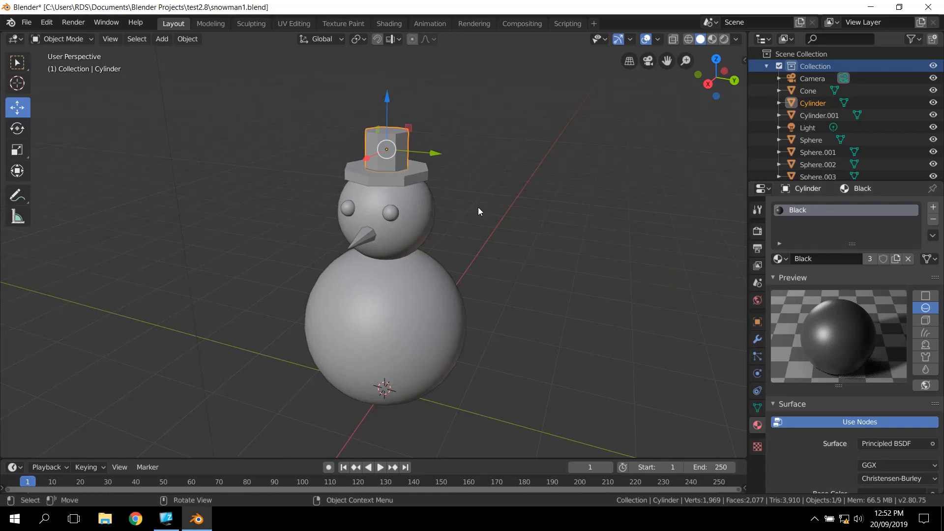
Inspect the snowman in wireframe viewport shading and return to solid shading.
middle_click_drag(454, 238, 481, 235)
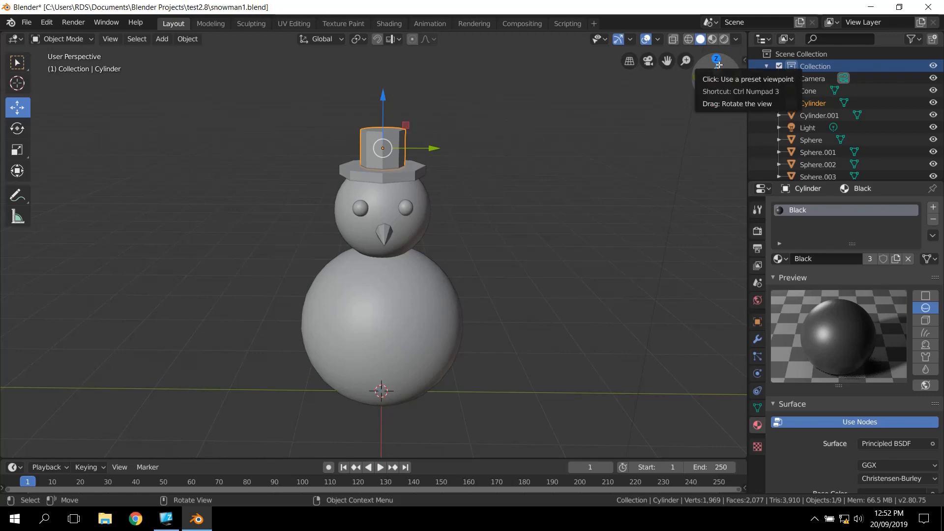
left_click(689, 41)
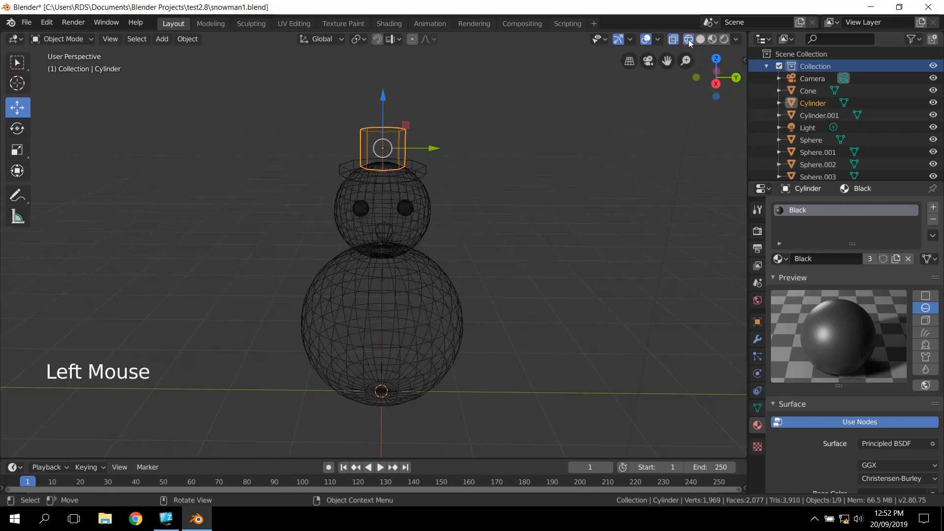
middle_click_drag(587, 231, 604, 217)
left_click(701, 40)
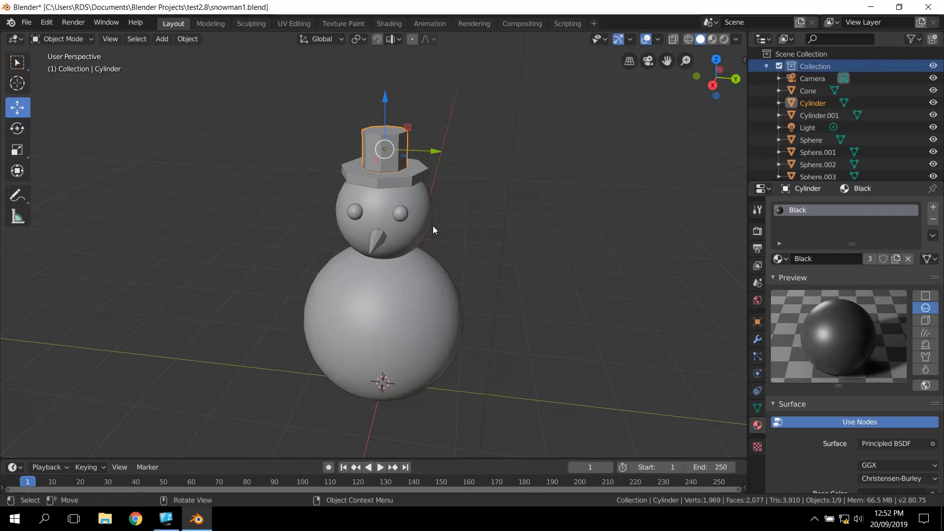
Inspect the snowman's material colors from several sides in material preview viewport shading.
middle_click_drag(433, 225, 533, 212)
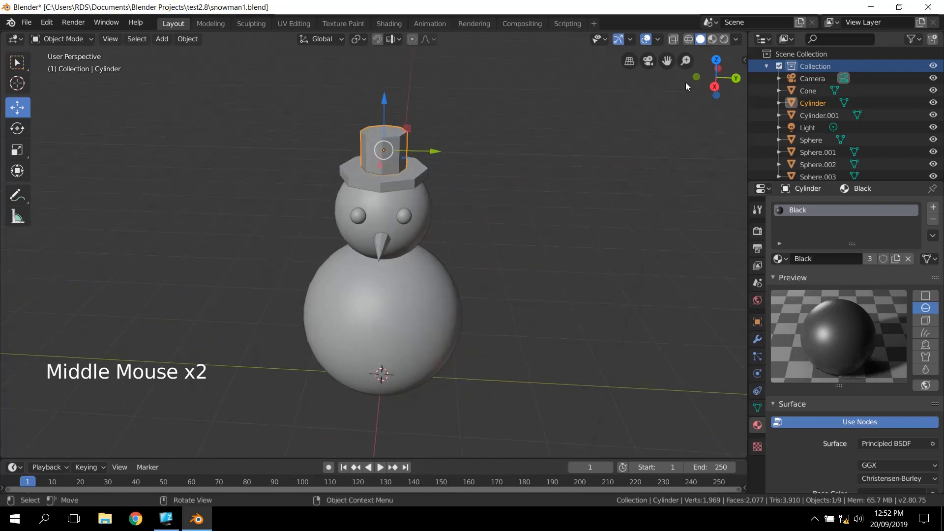
left_click(713, 39)
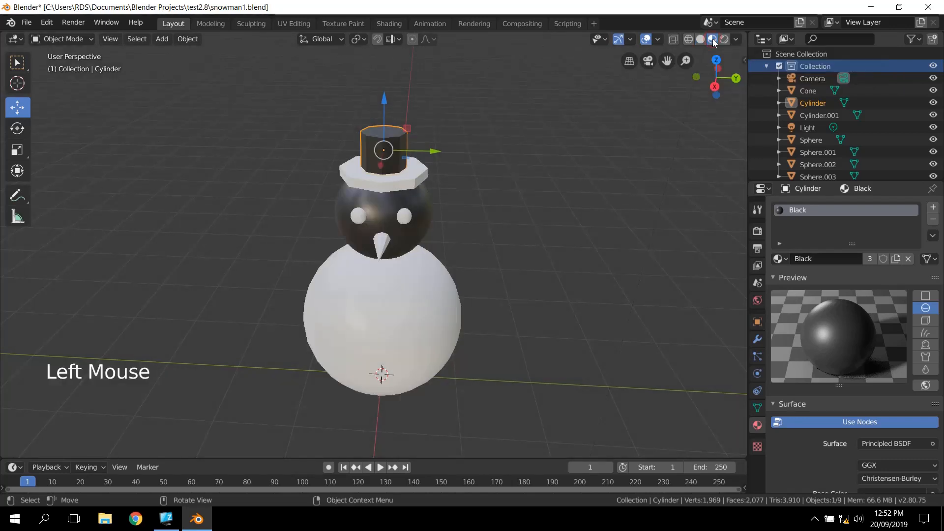
middle_click_drag(554, 234, 567, 145)
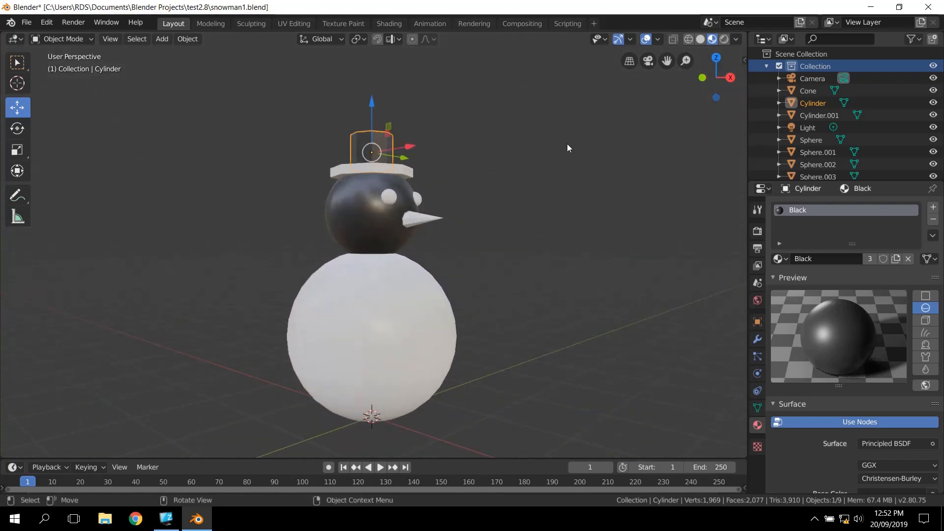
middle_click_drag(539, 243, 414, 262)
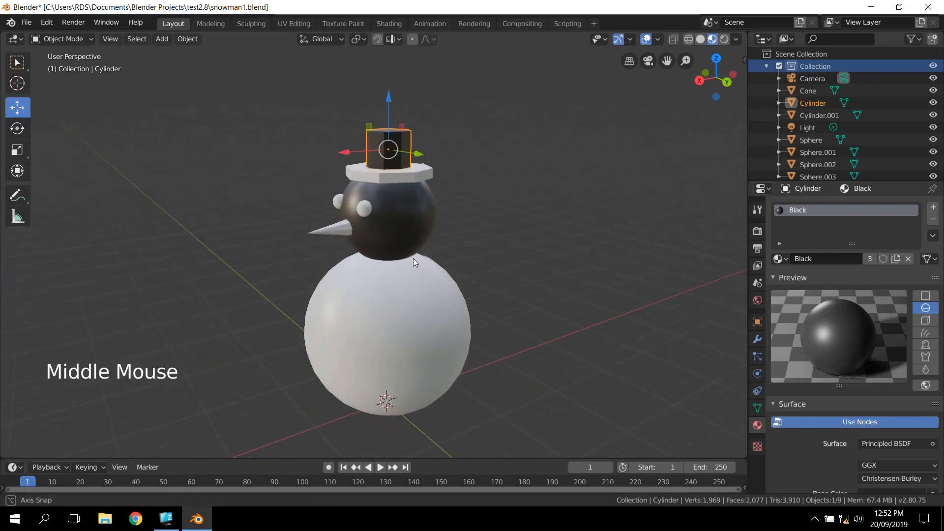
Set the viewport shading to Rendered and view the snowman from the front and side.
left_click(724, 41)
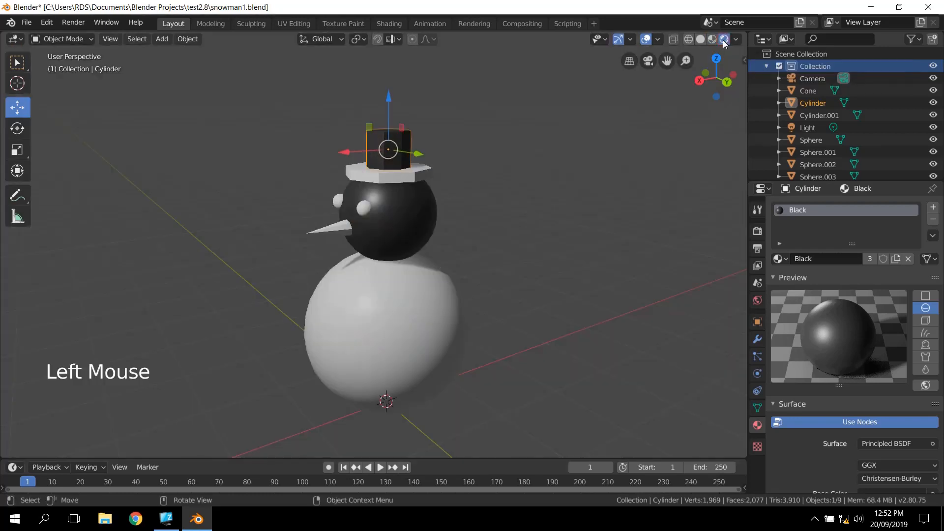
mouse_move(432, 282)
middle_mouse_down()
mouse_move(574, 276)
mouse_move(594, 266)
mouse_move(558, 287)
mouse_move(488, 292)
middle_mouse_up()
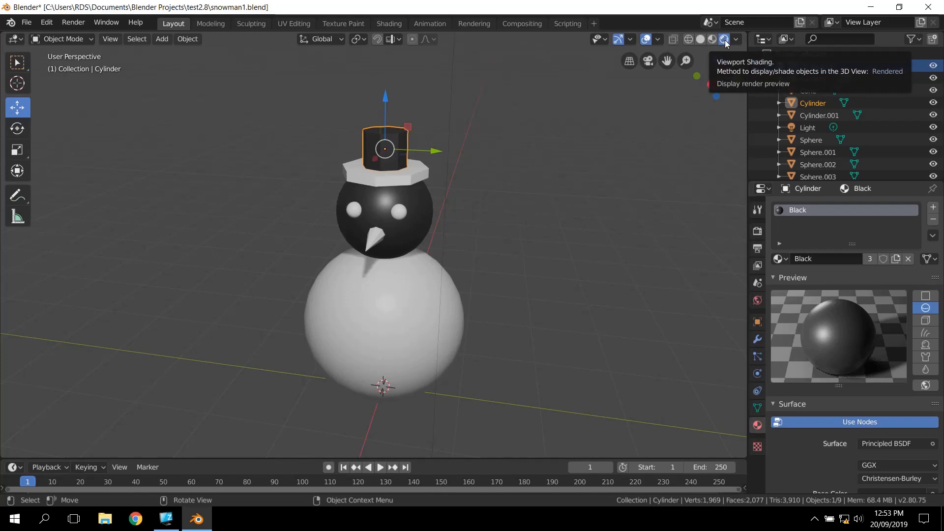
middle_click_drag(556, 246, 497, 244)
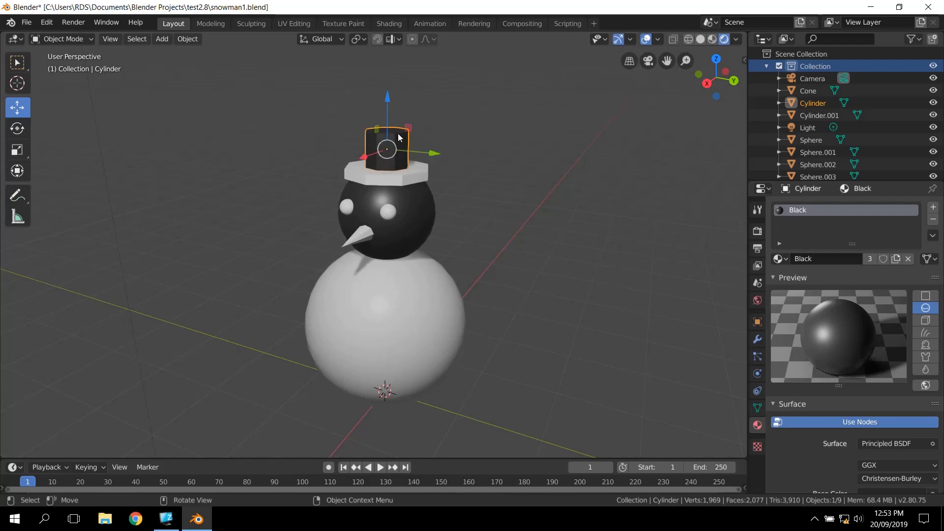
Assign the existing Black material to the cylinder forming the brim of the snowman's hat.
left_click(391, 181)
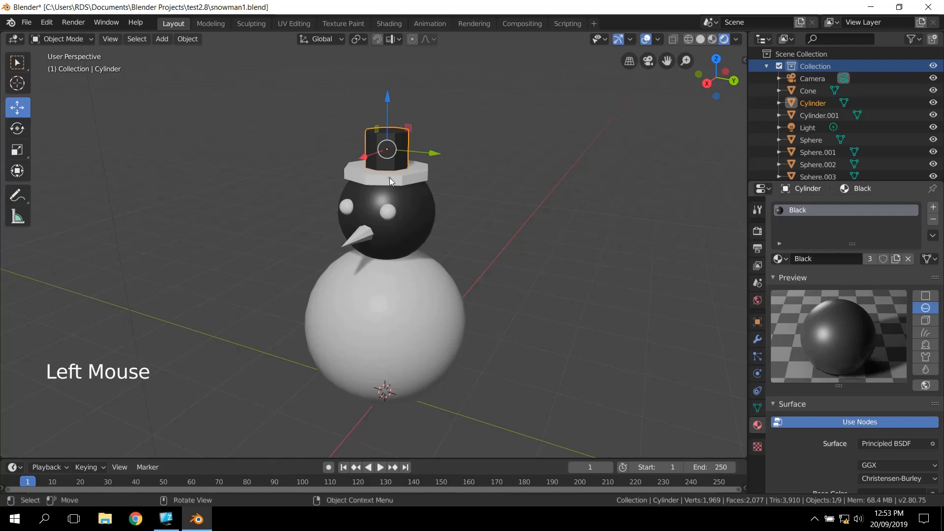
left_click(778, 259)
left_click(759, 278)
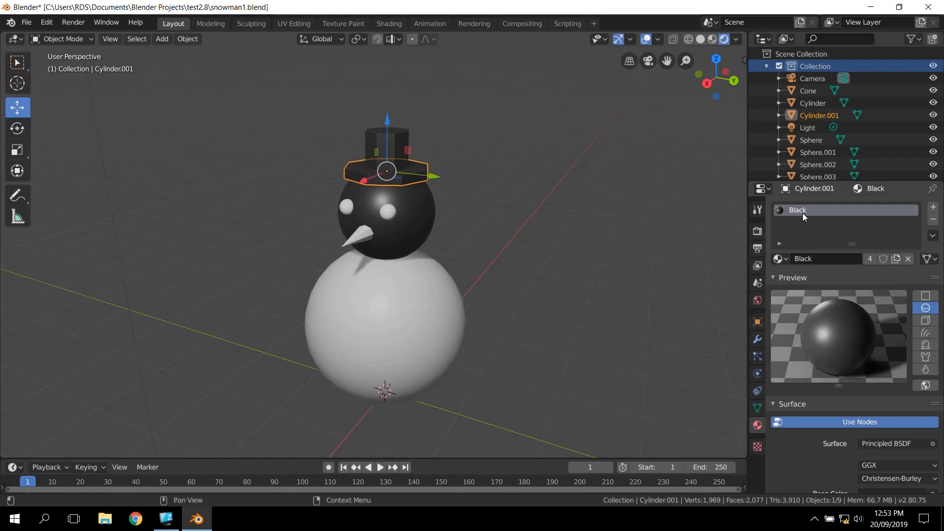
Add a second material slot to the snowman's head sphere with a new material named Snow.
left_click(408, 227)
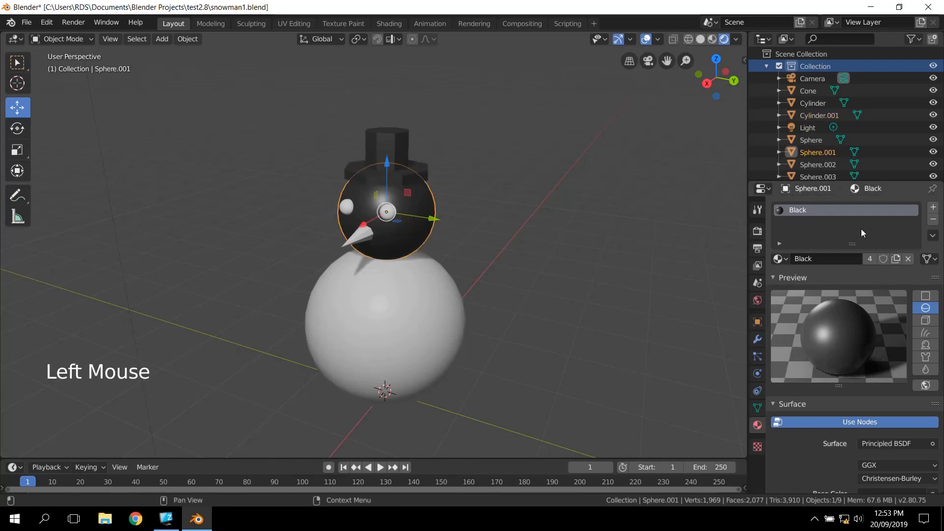
left_click(933, 208)
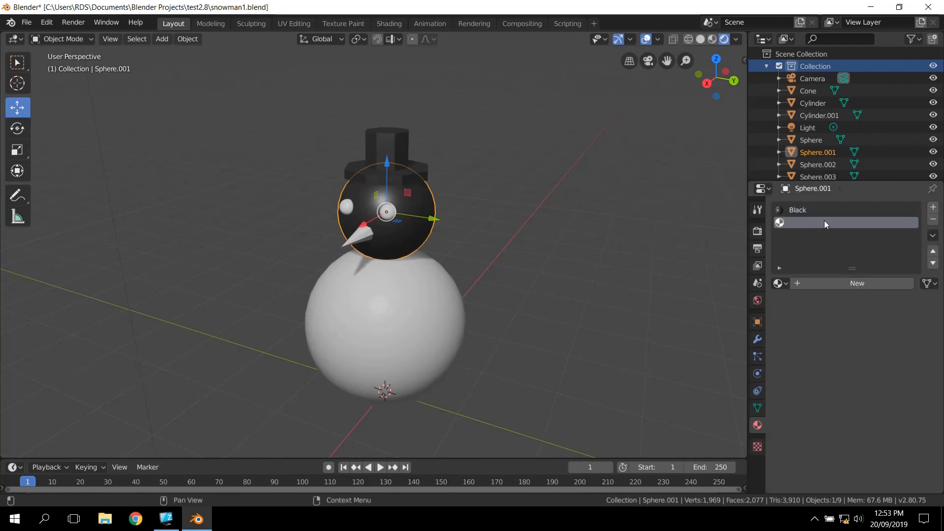
left_click(810, 286)
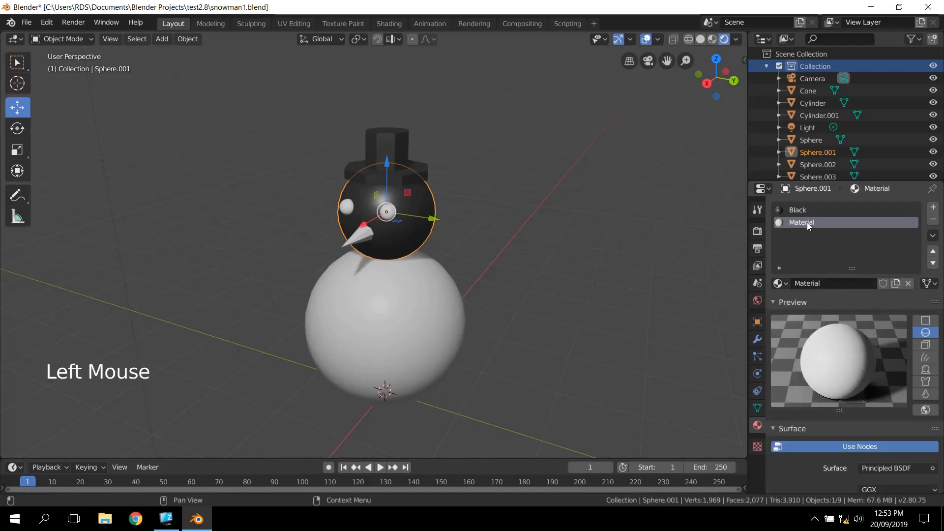
double_click(828, 284)
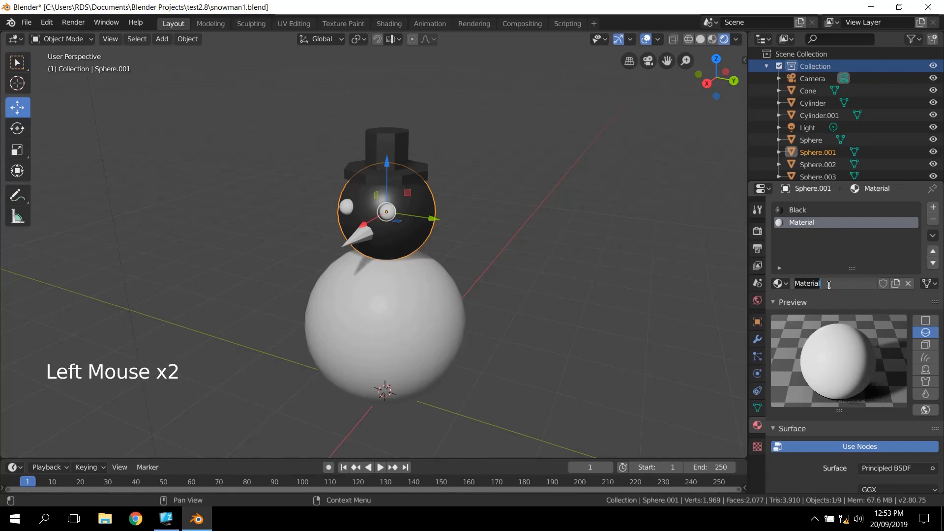
type("Snow")
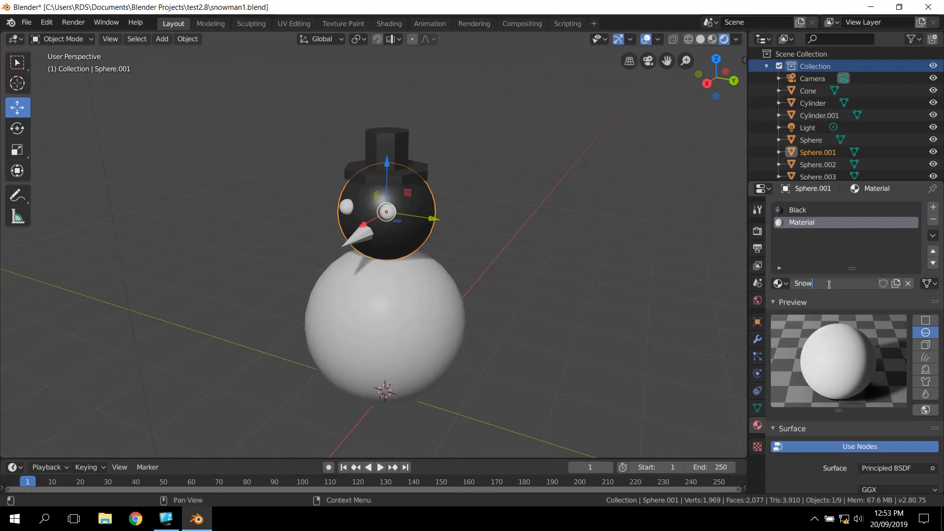
key("Return")
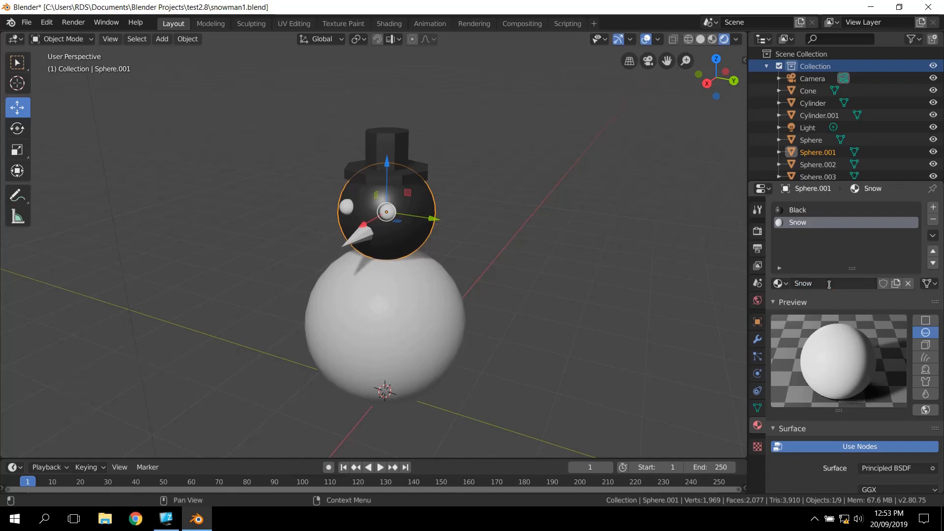
Try to apply the Snow material to the head by picking it again from the existing materials.
left_click(791, 224)
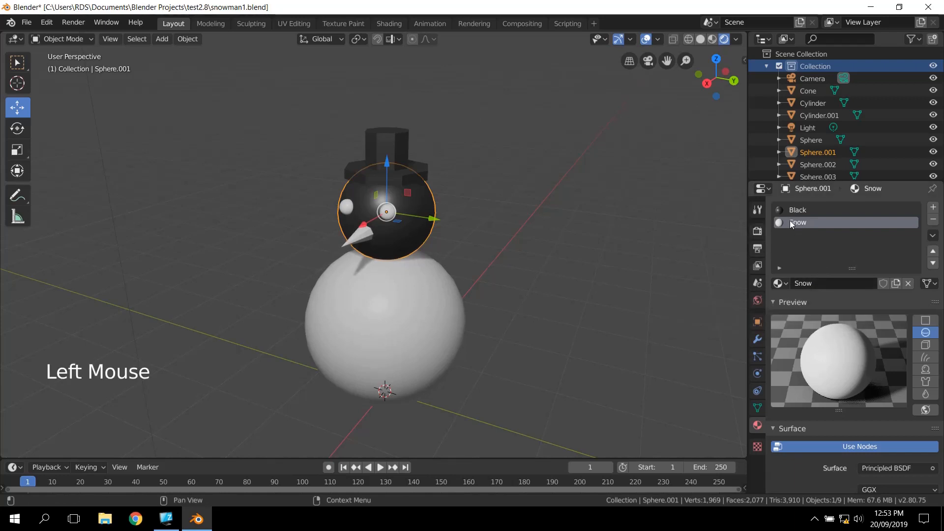
left_click(780, 284)
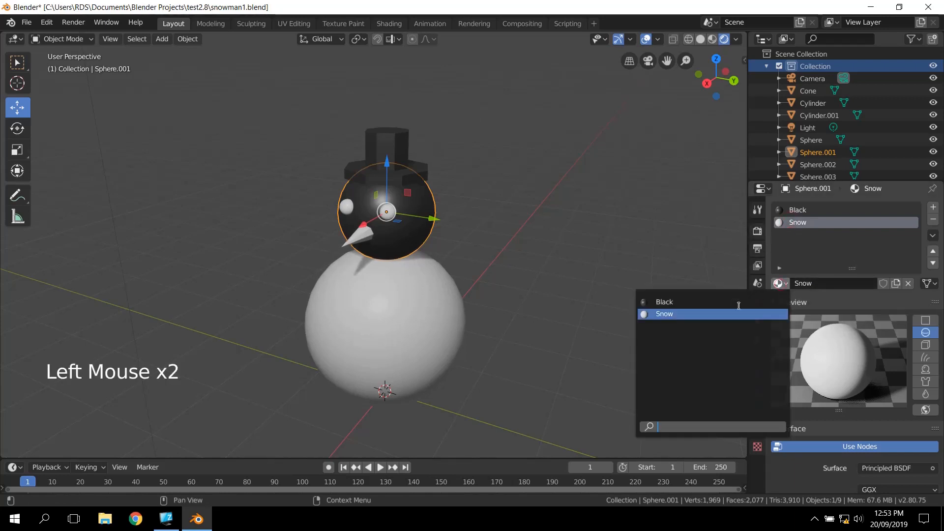
left_click(709, 313)
middle_click_drag(548, 270, 564, 259)
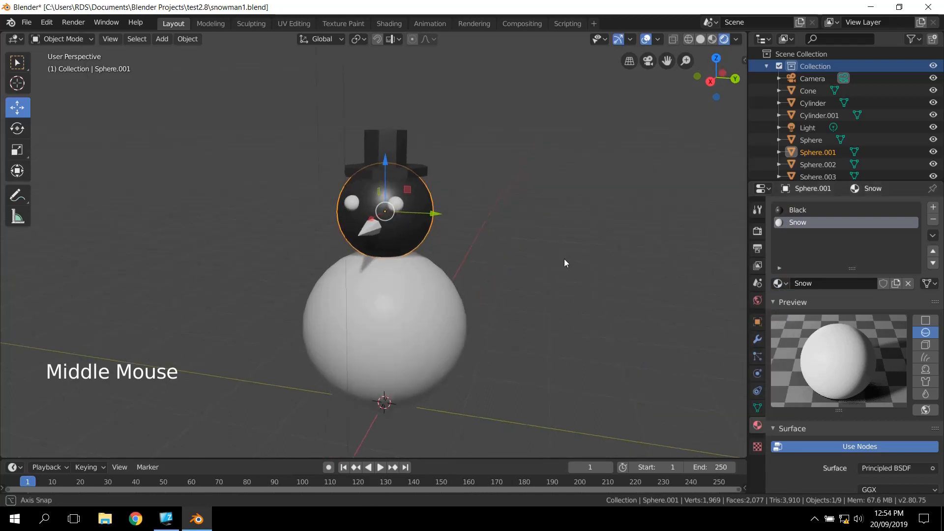
left_click(410, 269)
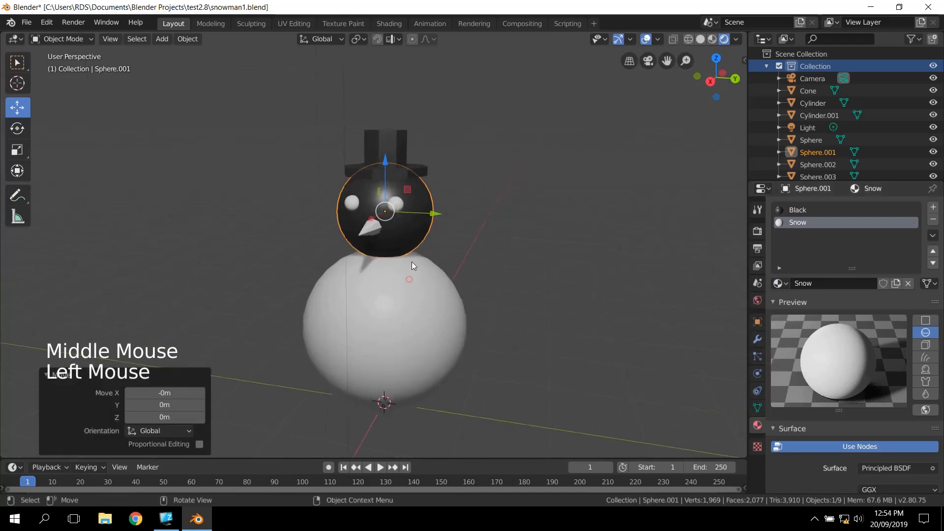
left_click(402, 238)
left_click(423, 296)
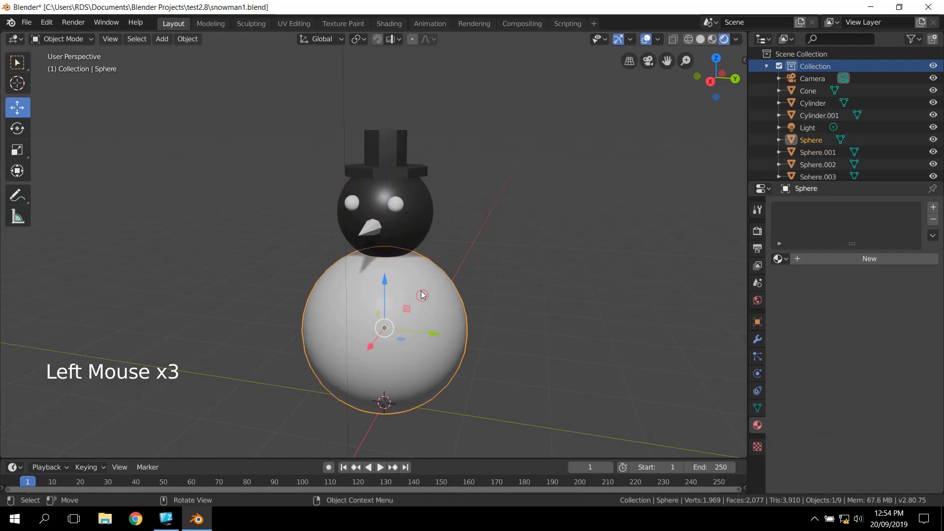
left_click(403, 217)
scroll(804, 253, "up", 13)
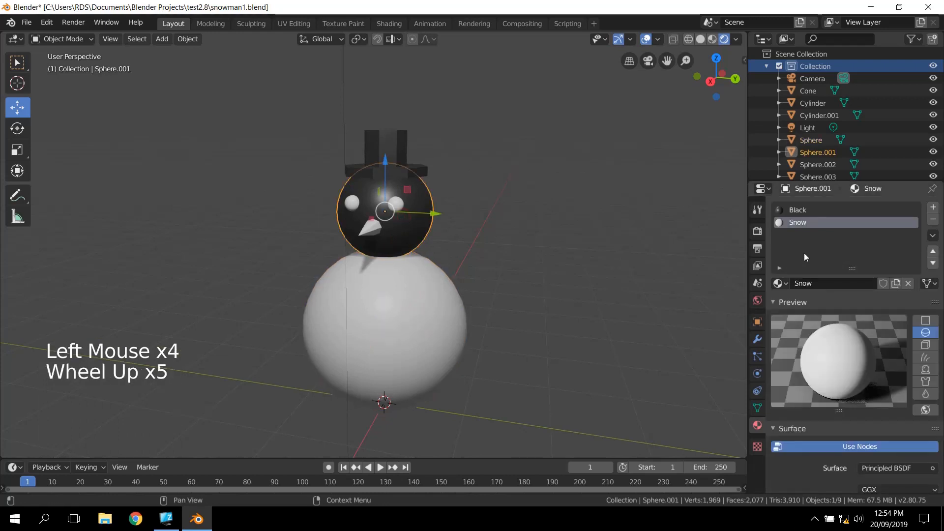
left_click(777, 283)
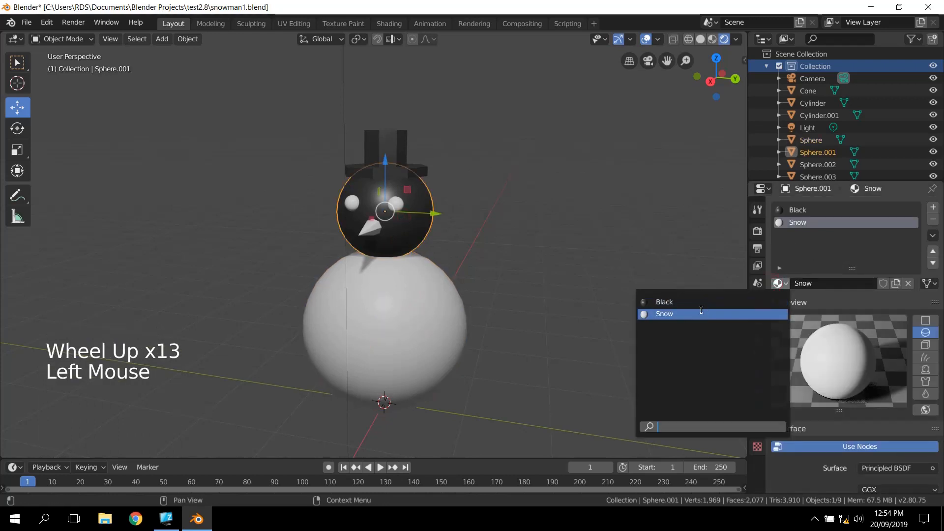
left_click(701, 313)
scroll(806, 223, "up", 5)
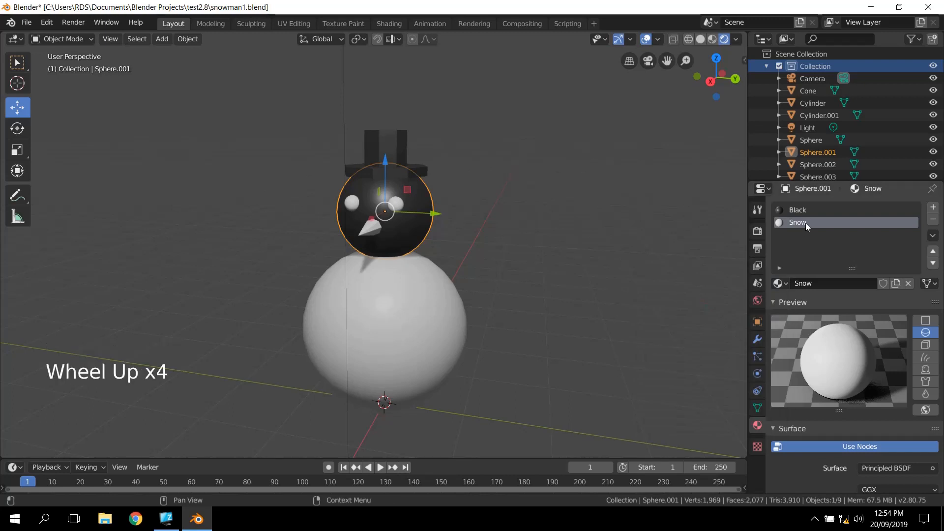
Remove the Black material slot from the snowman's head, keeping only Snow.
left_click(809, 209)
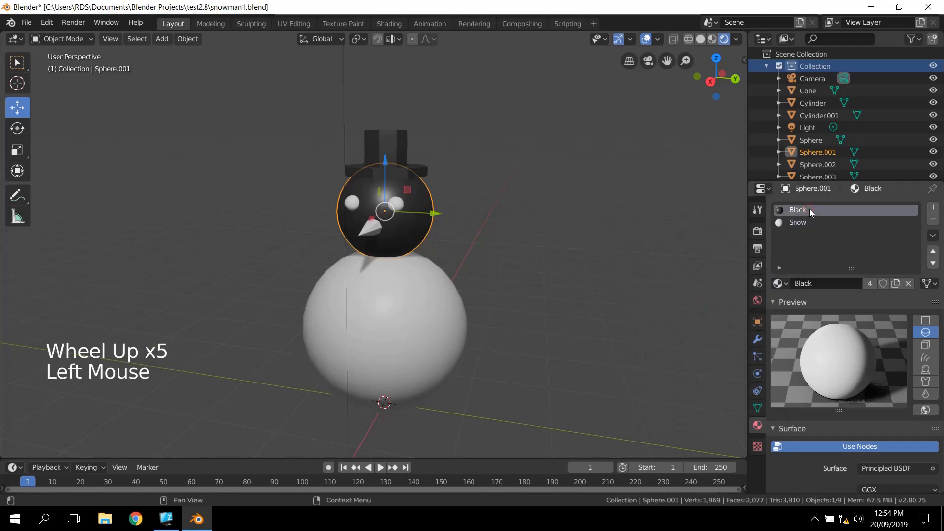
left_click(933, 220)
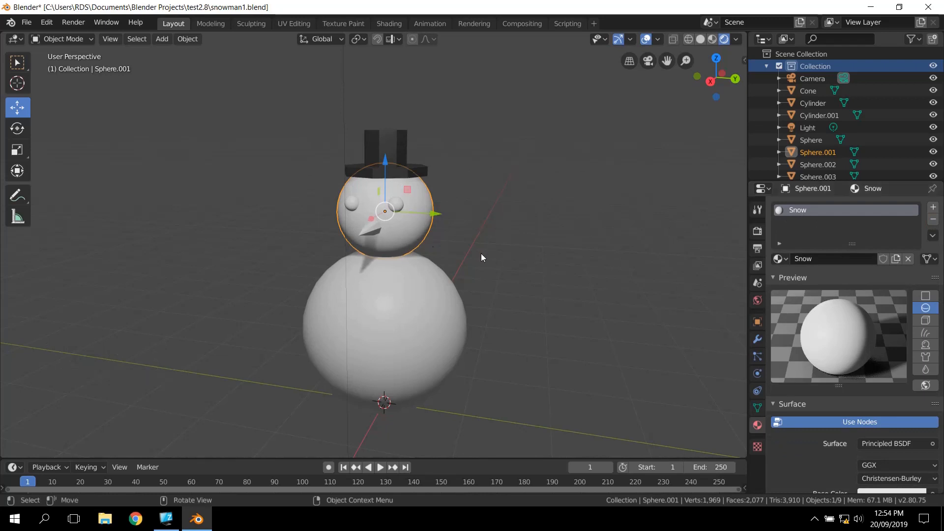
middle_click_drag(517, 258, 500, 265)
scroll(500, 262, "up", 2)
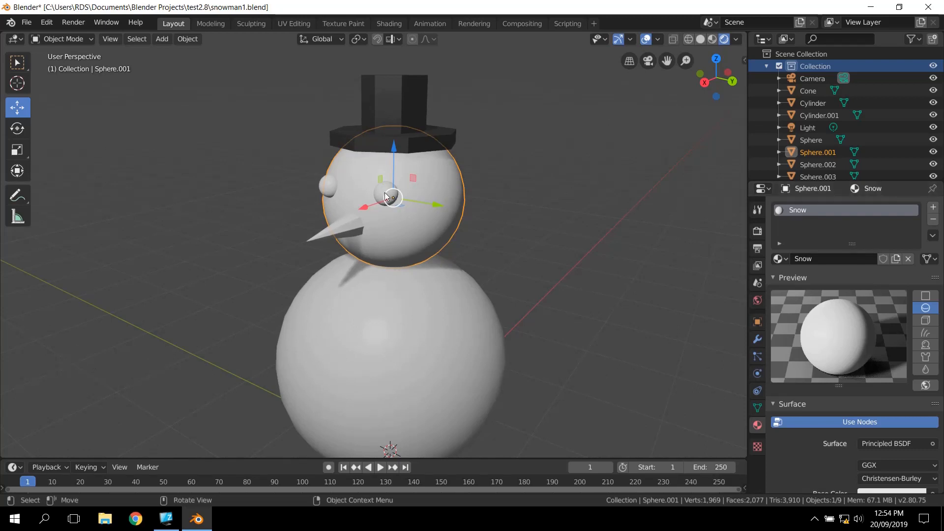
Assign the existing Snow material to the large sphere forming the snowman's body.
left_click(402, 299)
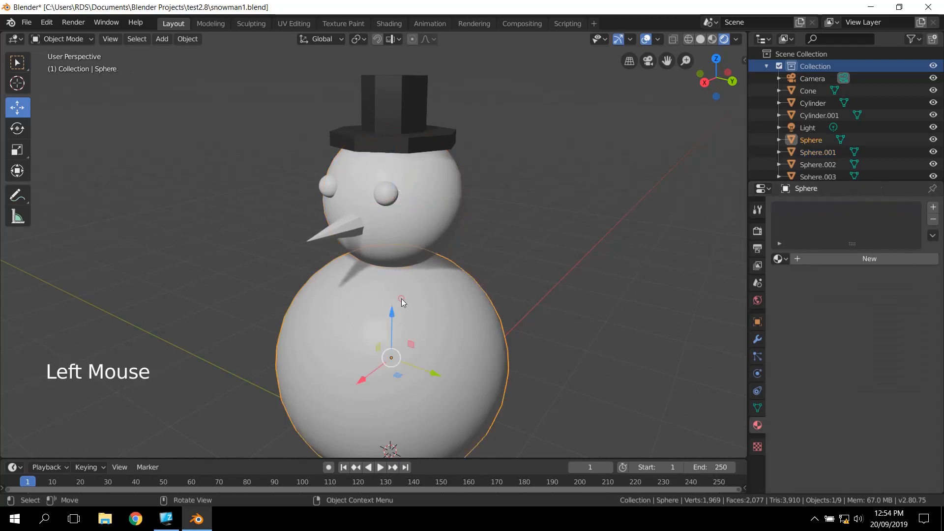
left_click(778, 259)
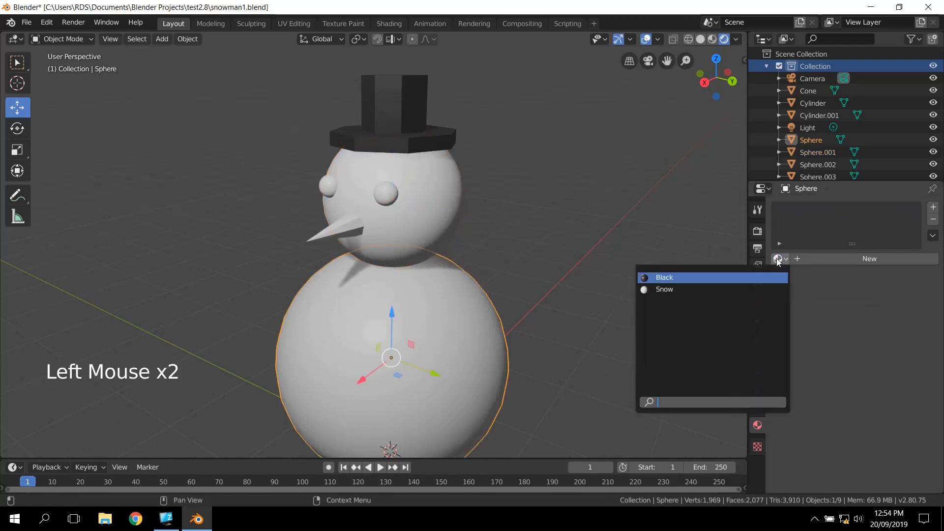
left_click(663, 290)
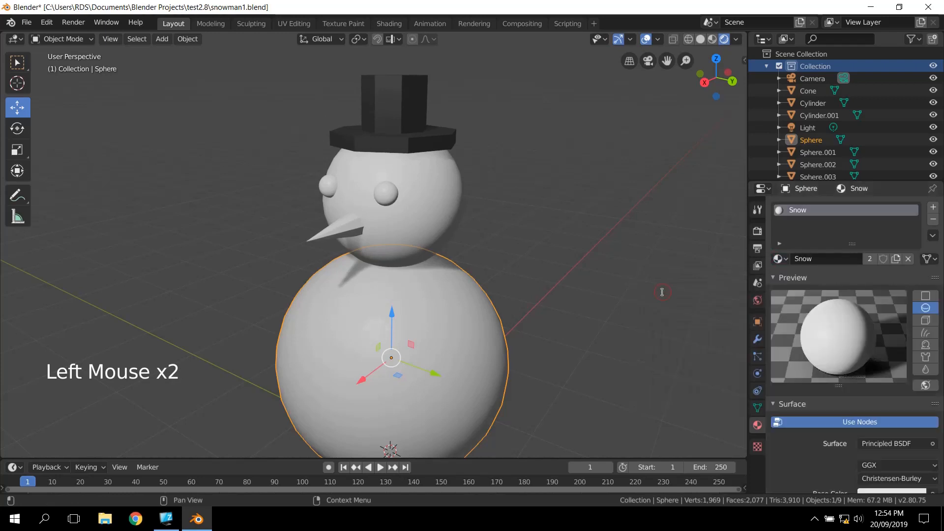
Assign the existing Black material to both of the snowman's eye spheres.
left_click(387, 195)
left_click(777, 259)
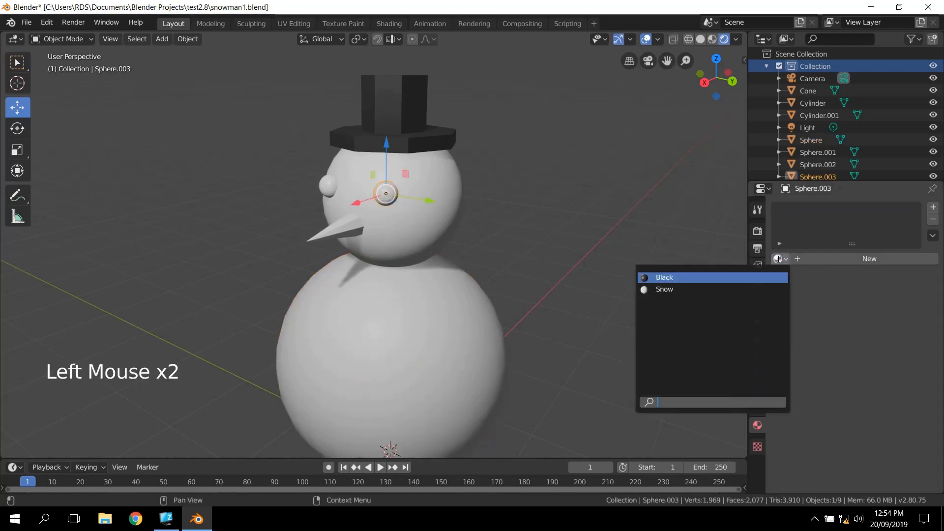
left_click(666, 278)
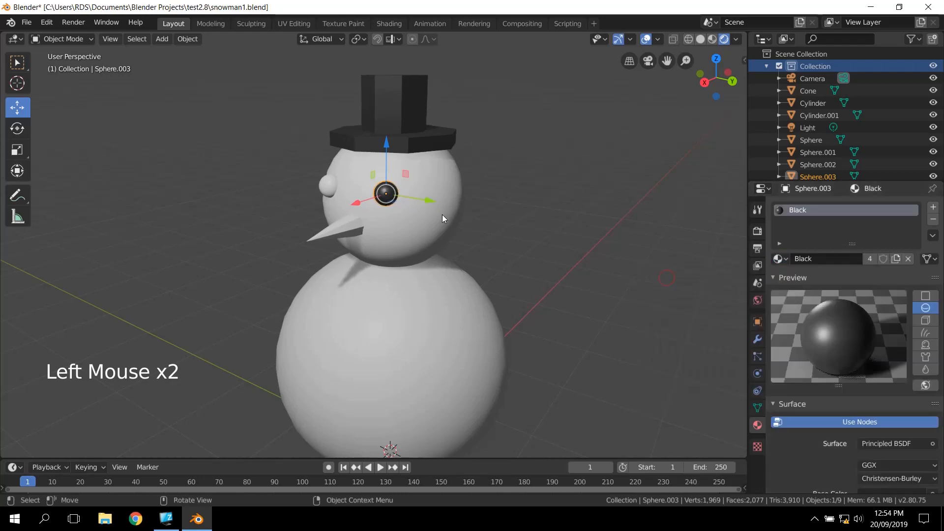
left_click(331, 191)
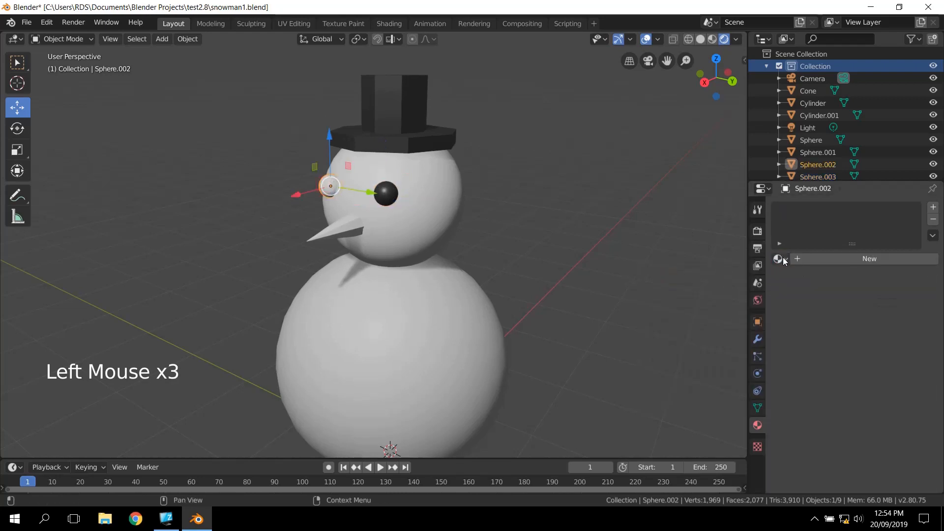
left_click(779, 259)
left_click(719, 276)
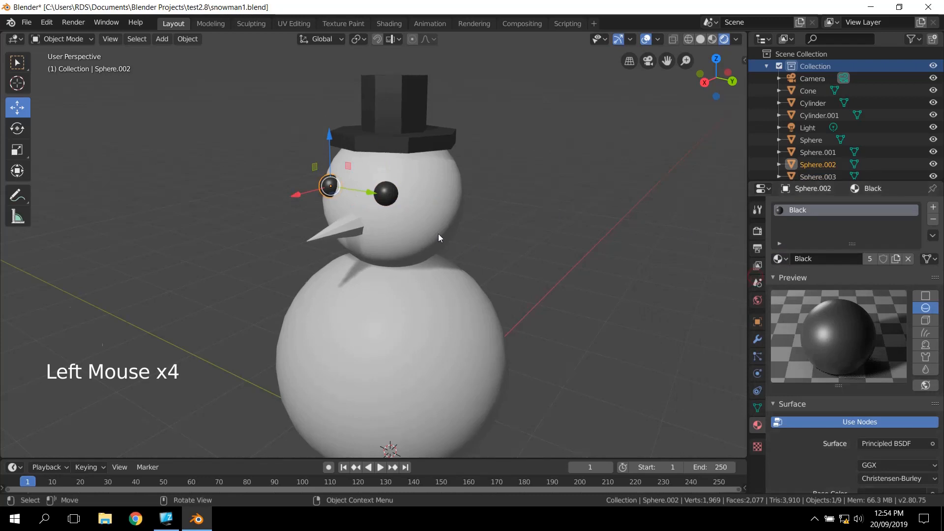
Create a new material on the snowman's cone nose and name it Orange.
middle_click_drag(438, 234, 438, 220)
left_click(331, 217)
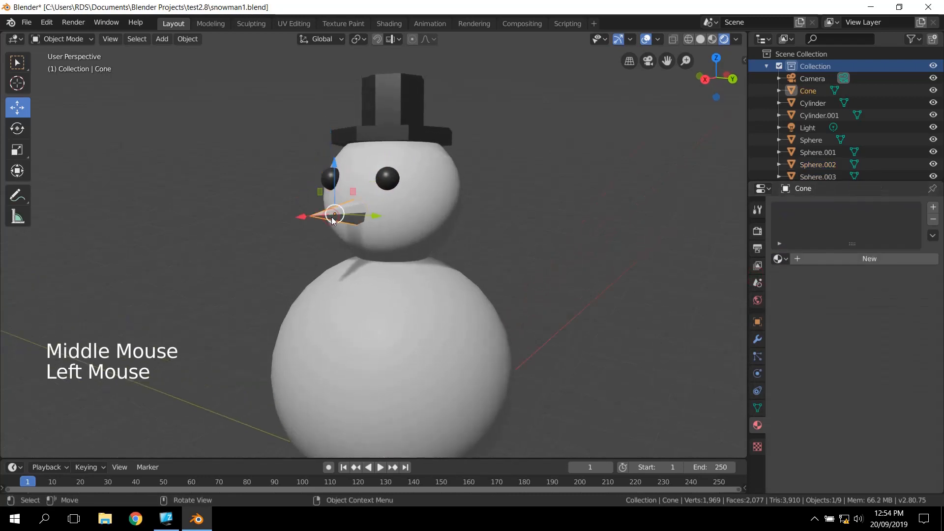
middle_click_drag(605, 259, 646, 244)
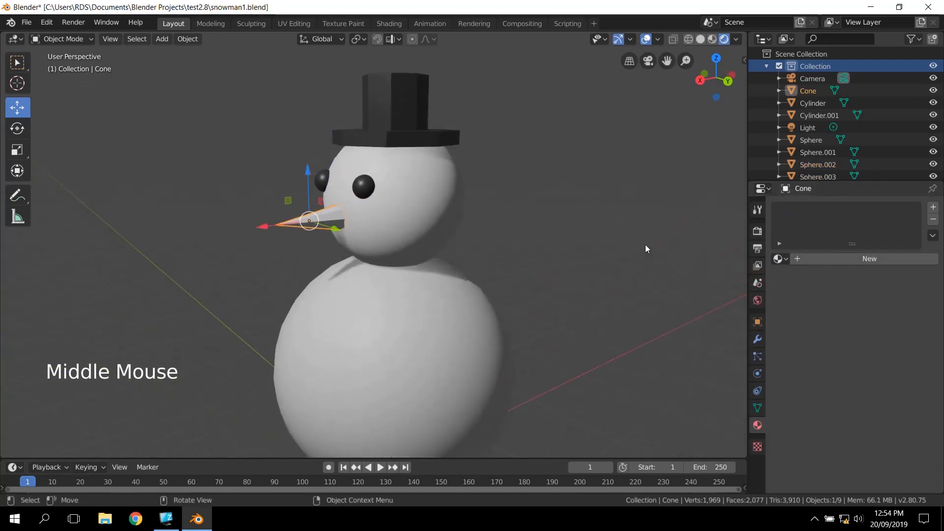
left_click(812, 258)
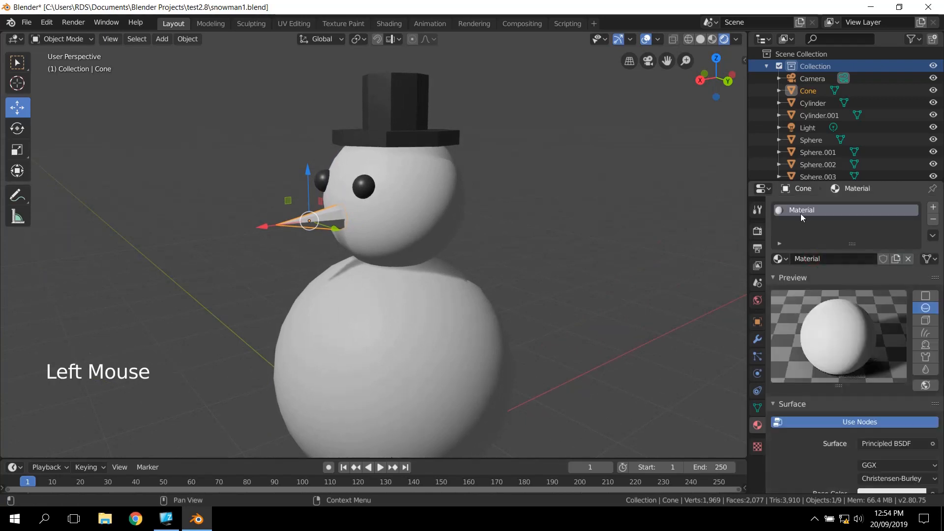
left_click(805, 211)
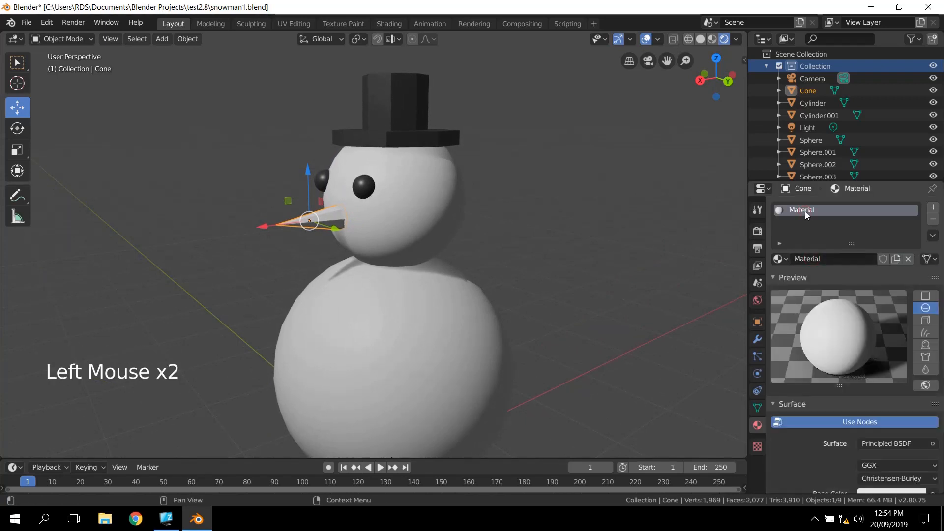
left_click(822, 259)
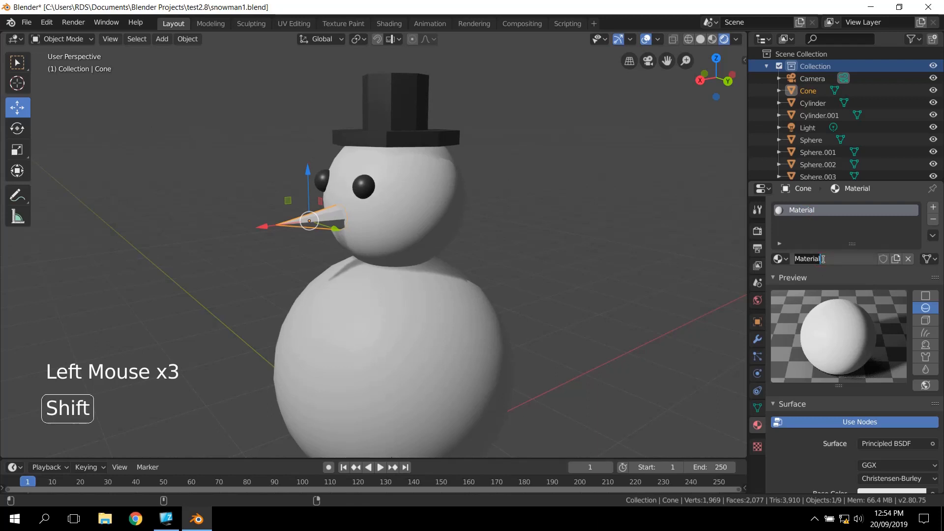
type("Orange")
key("Return")
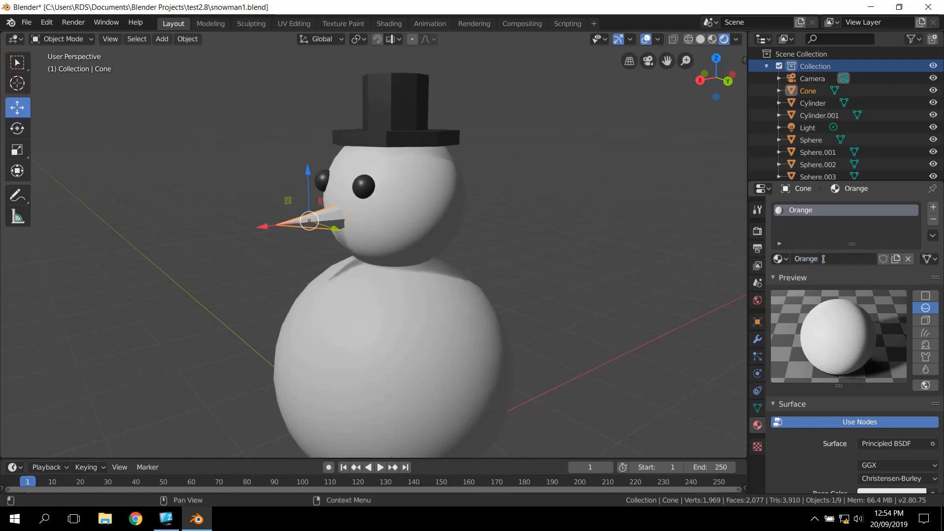
Set the Orange material's base color to an orange with hue 0.048 and saturation 0.947.
scroll(842, 343, "down", 7)
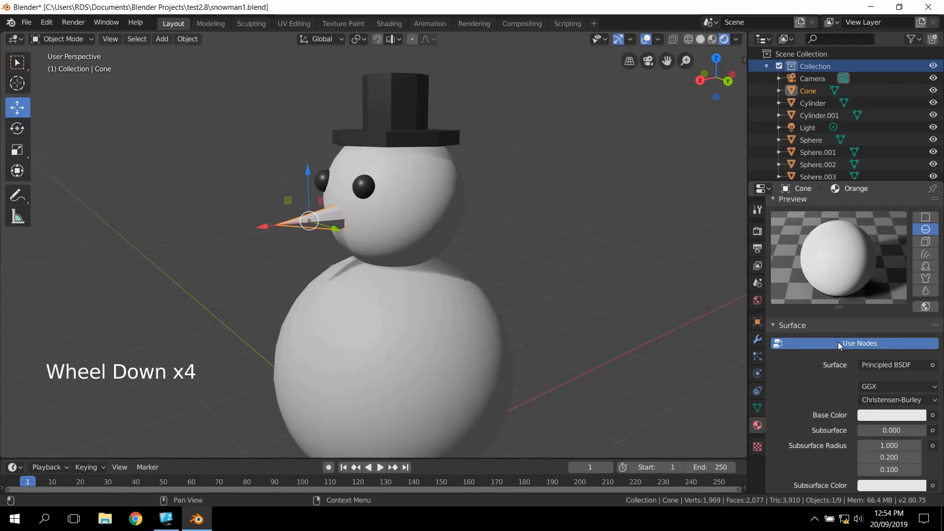
left_click(875, 358)
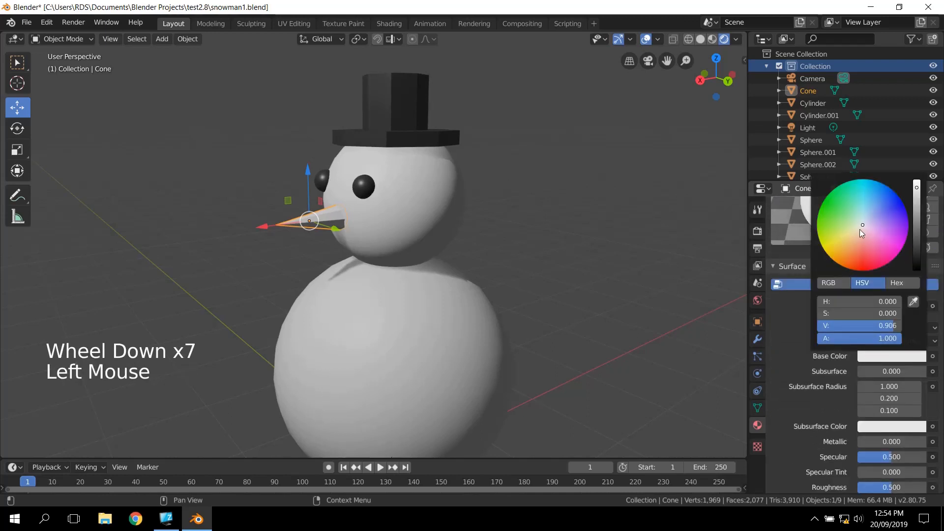
left_click(860, 231)
left_click(850, 266)
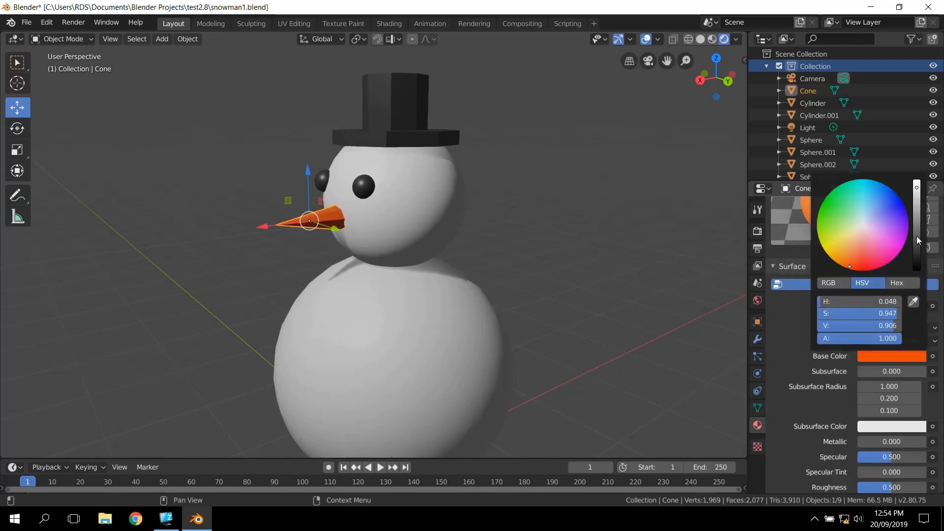
Darken the base color of the Orange material on the snowman's nose by lowering its value slightly.
left_click_drag(916, 235, 917, 207)
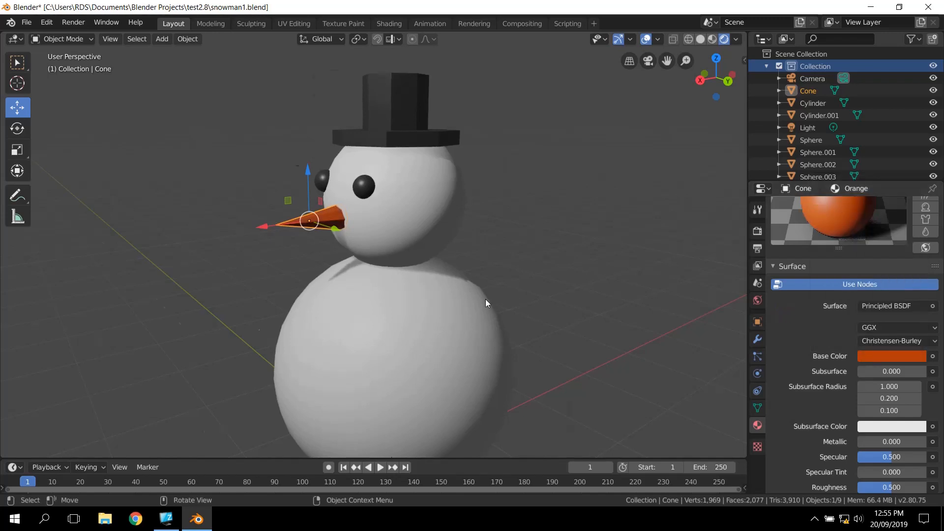
scroll(457, 228, "up", 5)
scroll(456, 228, "down", 3)
middle_click_drag(457, 228, 406, 256)
scroll(465, 215, "down", 4)
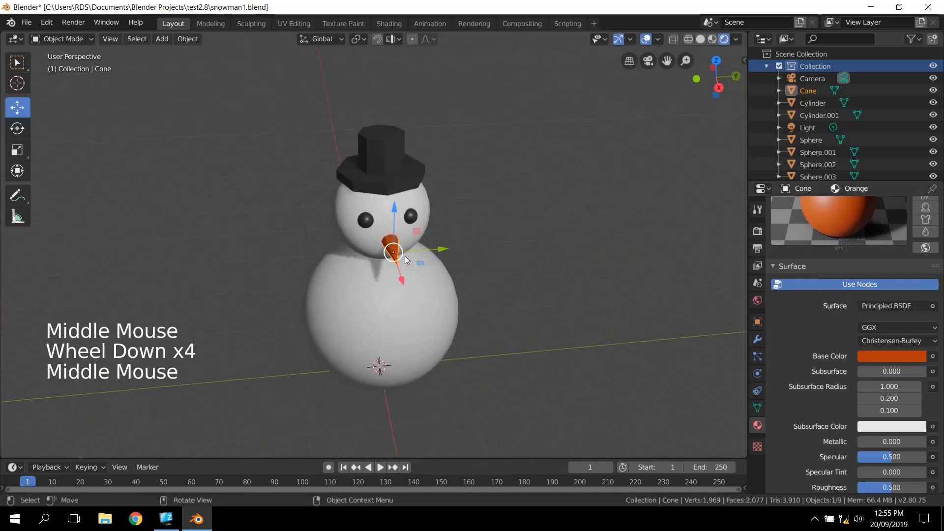
Apply smooth shading to both cylinders of the snowman's hat, the crown and the brim.
scroll(493, 208, "up", 2)
middle_click_drag(494, 208, 438, 152)
left_click(412, 107)
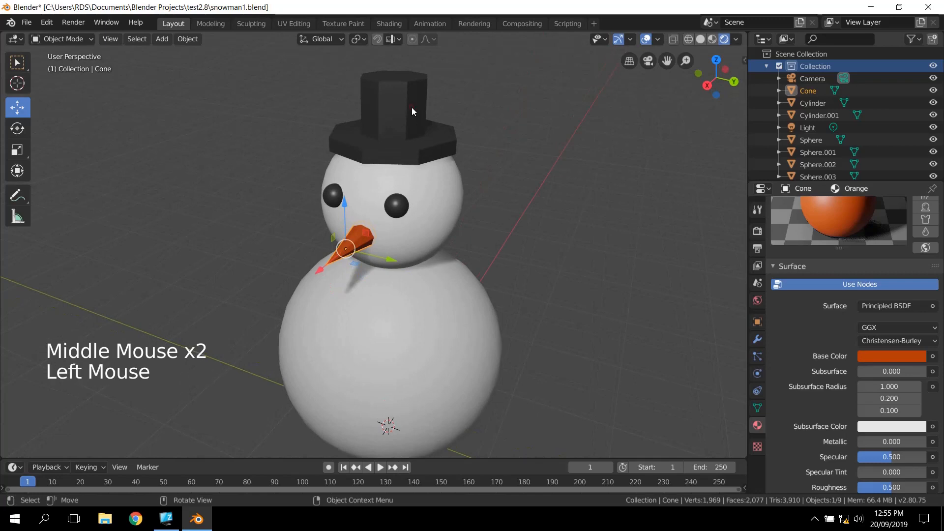
right_click(407, 125)
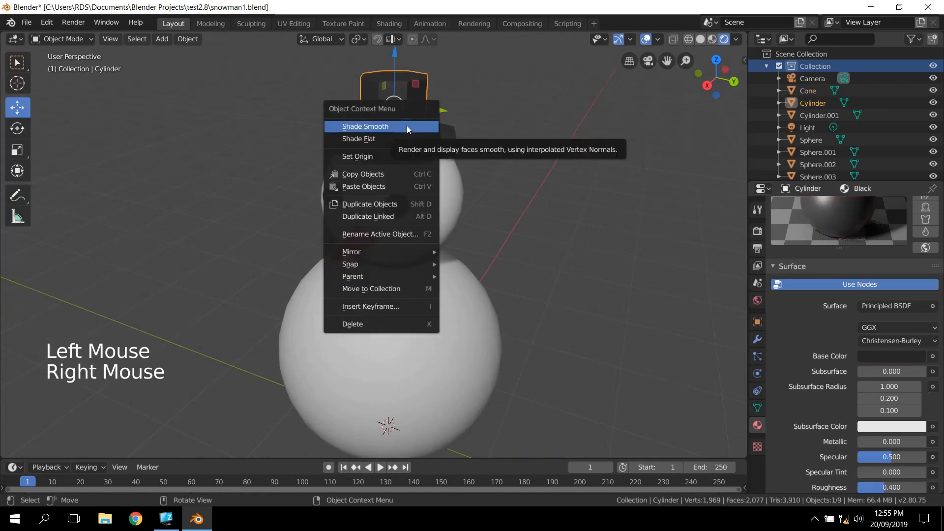
left_click(401, 127)
left_click(397, 153)
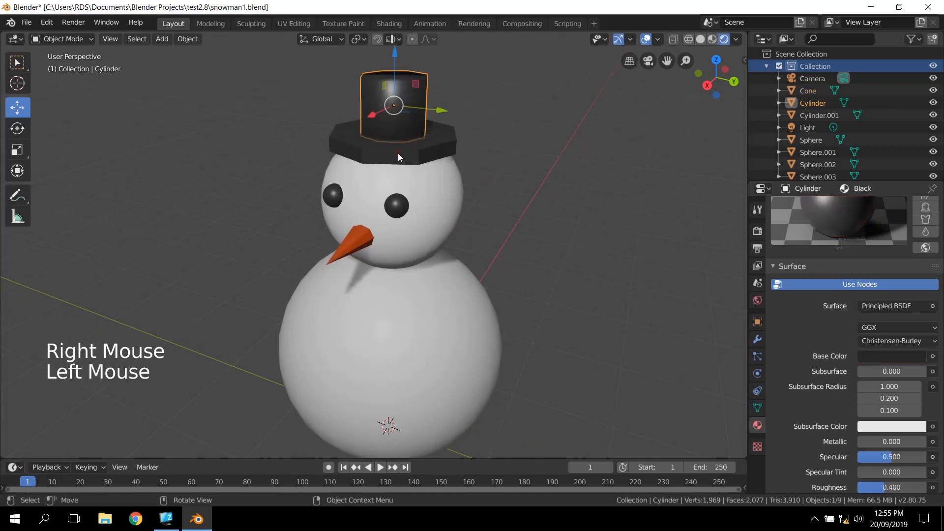
right_click(398, 153)
left_click(398, 153)
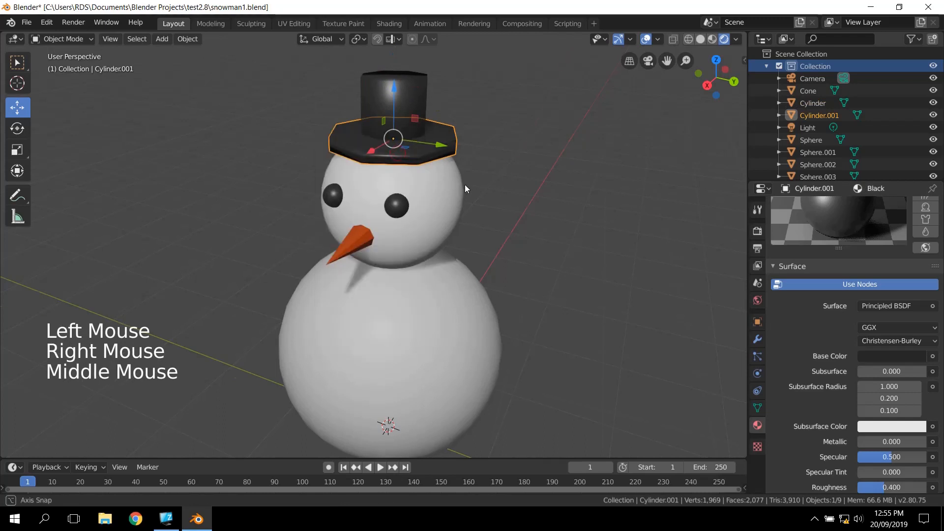
Try moving the hat brim alone about -0.423 m along the Y axis, and undo the move.
middle_click_drag(465, 184, 531, 161)
scroll(491, 197, "down", 4)
middle_click_drag(491, 197, 547, 234)
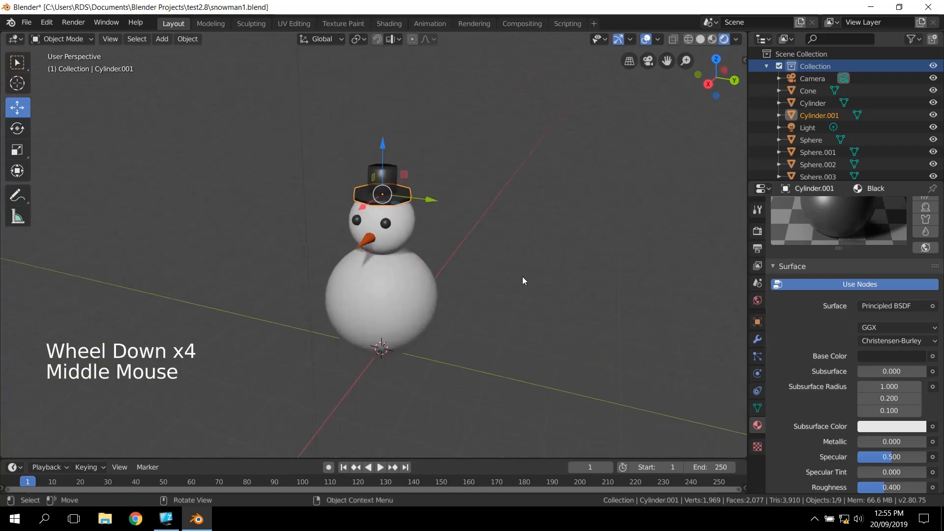
left_click(255, 165)
double_click(366, 201)
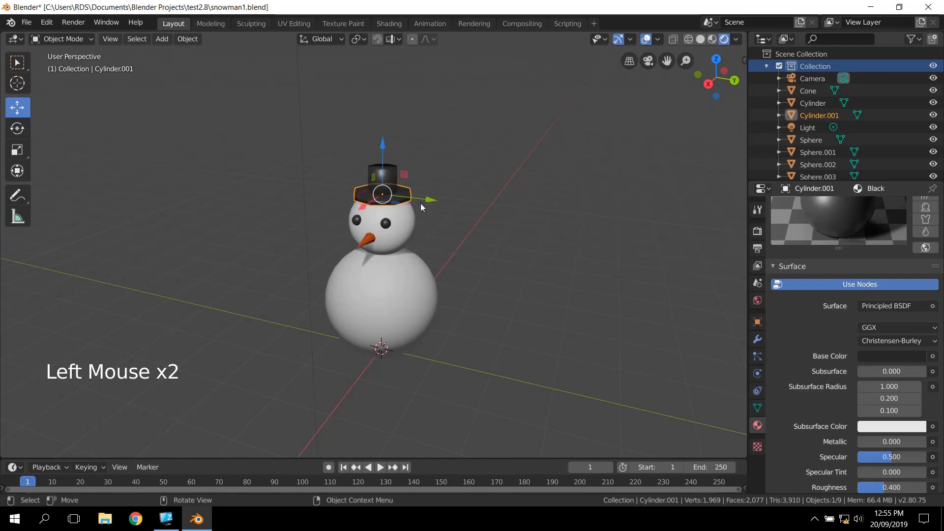
left_click_drag(432, 205, 406, 193)
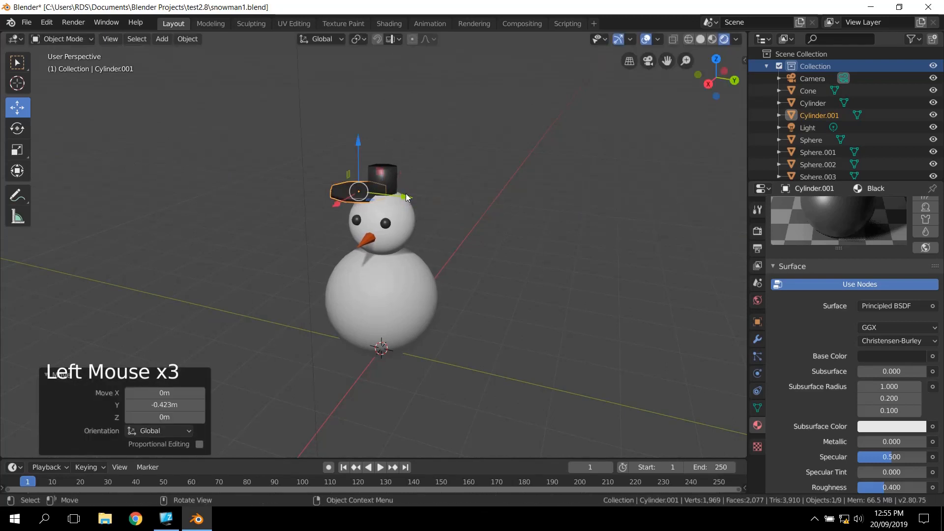
key("ctrl+z")
middle_click_drag(433, 246, 415, 258)
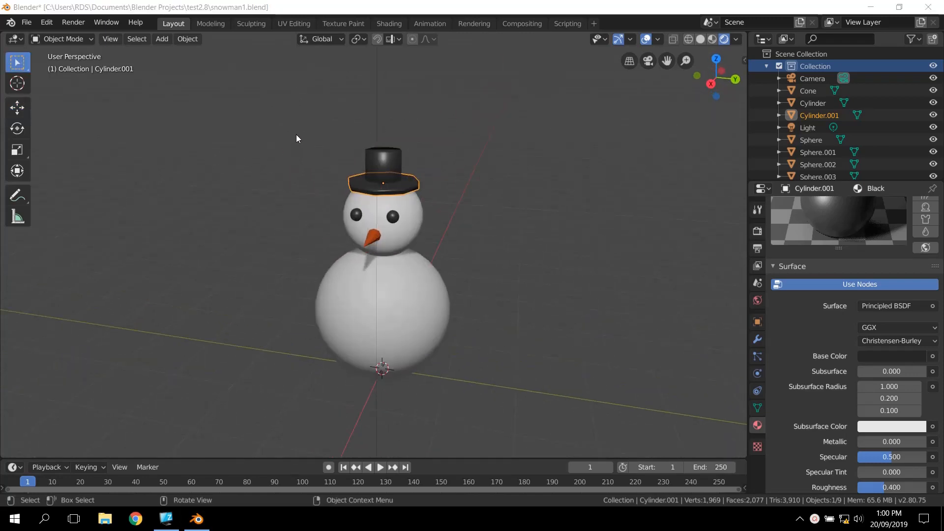
Box-select all the snowman's parts, without the camera and light, and join them into a single object.
left_click(295, 155)
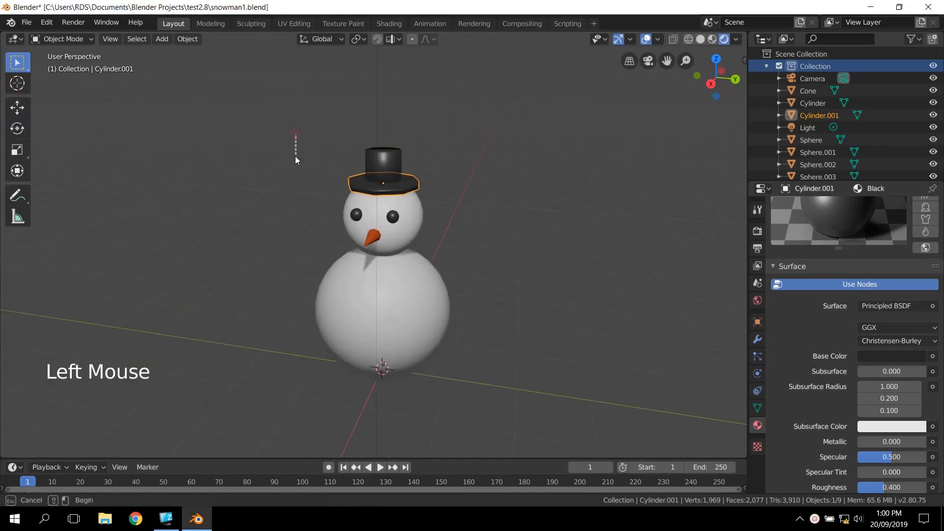
middle_click_drag(483, 294, 442, 301)
scroll(442, 301, "down", 2)
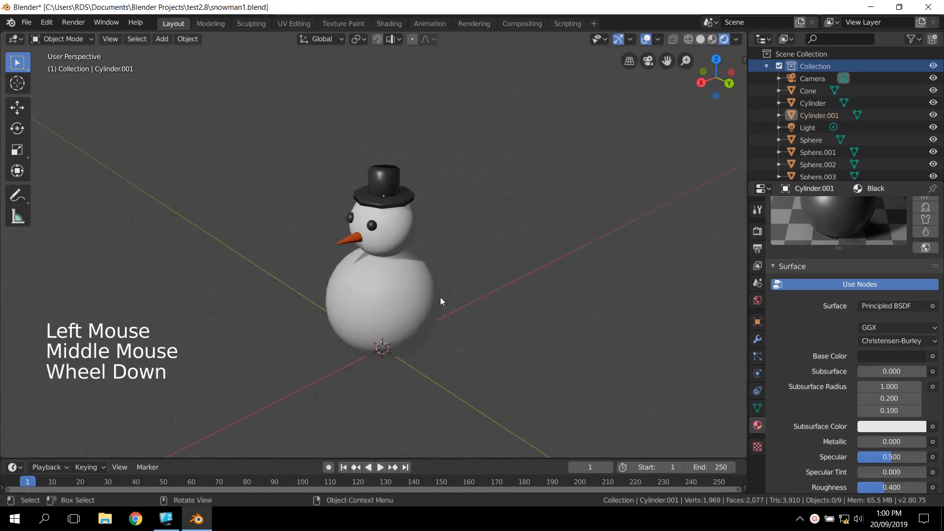
middle_click(338, 185)
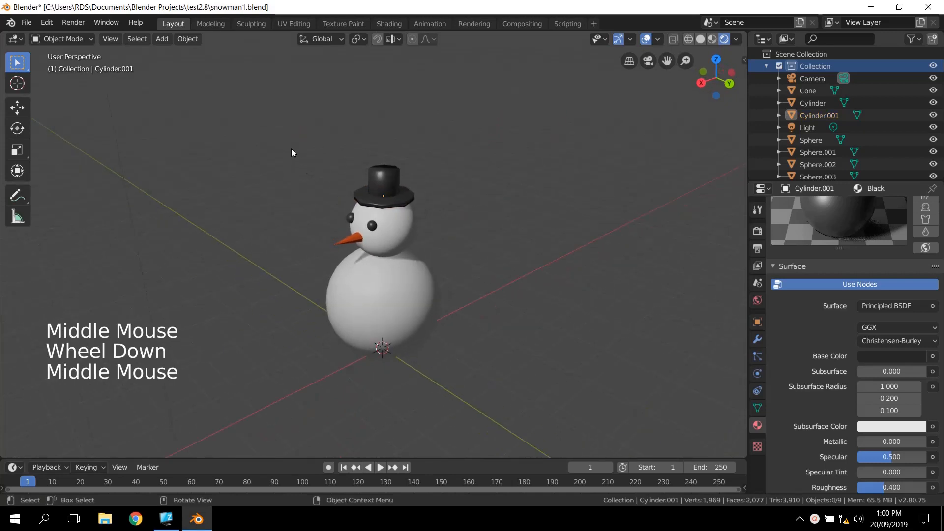
left_click(21, 65)
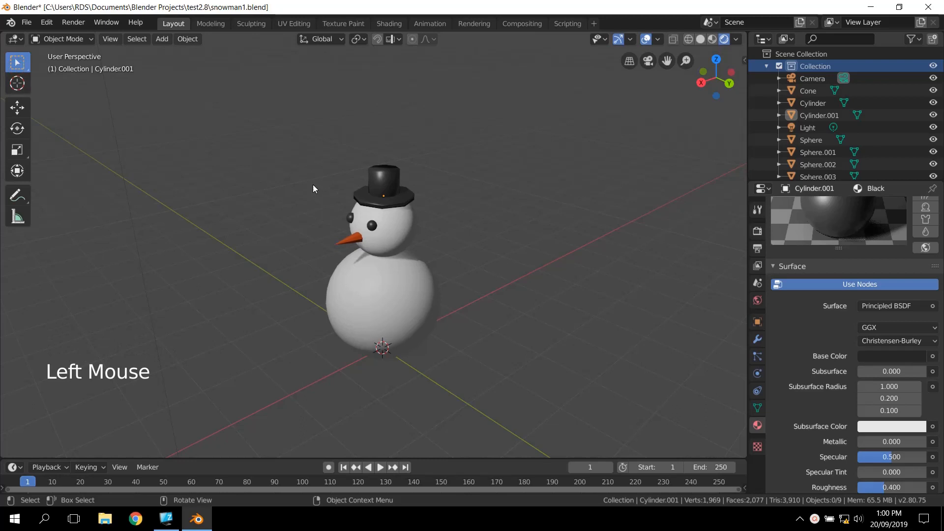
left_click_drag(299, 134, 466, 372)
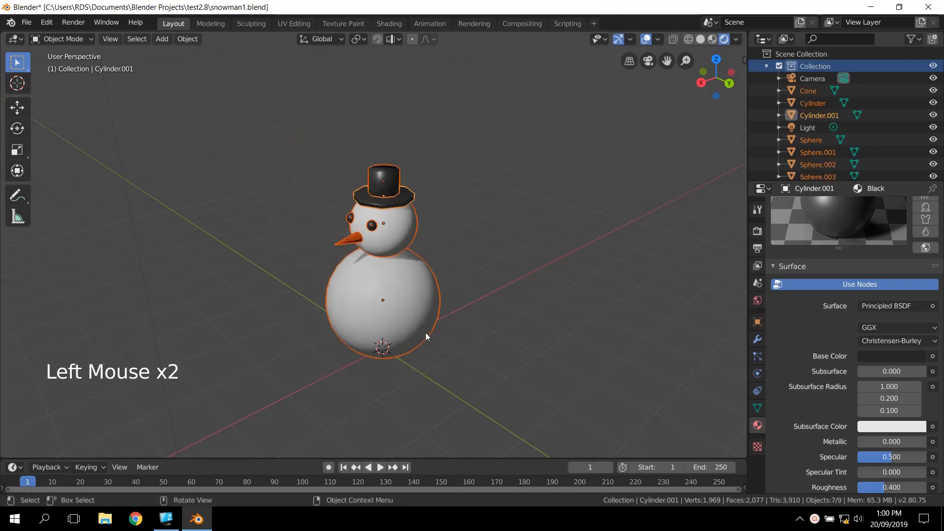
scroll(445, 309, "down", 4)
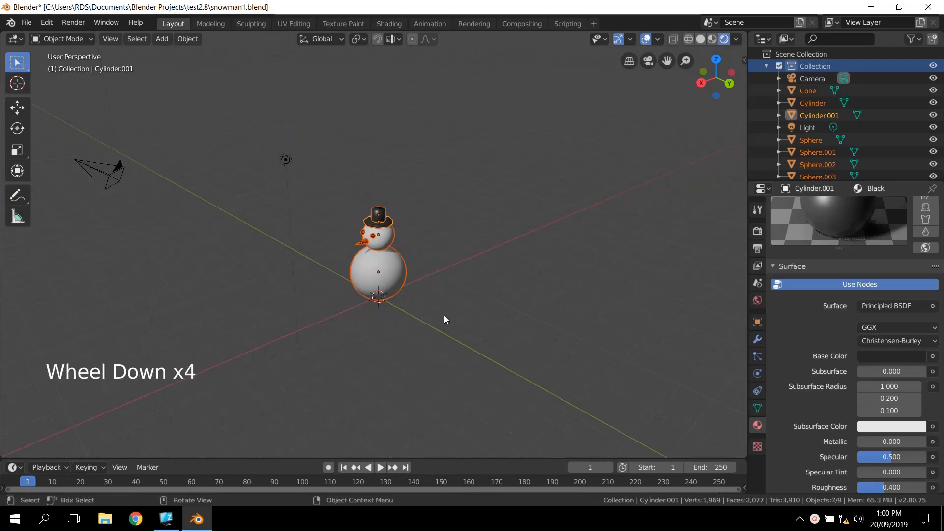
middle_click_drag(445, 318, 472, 315)
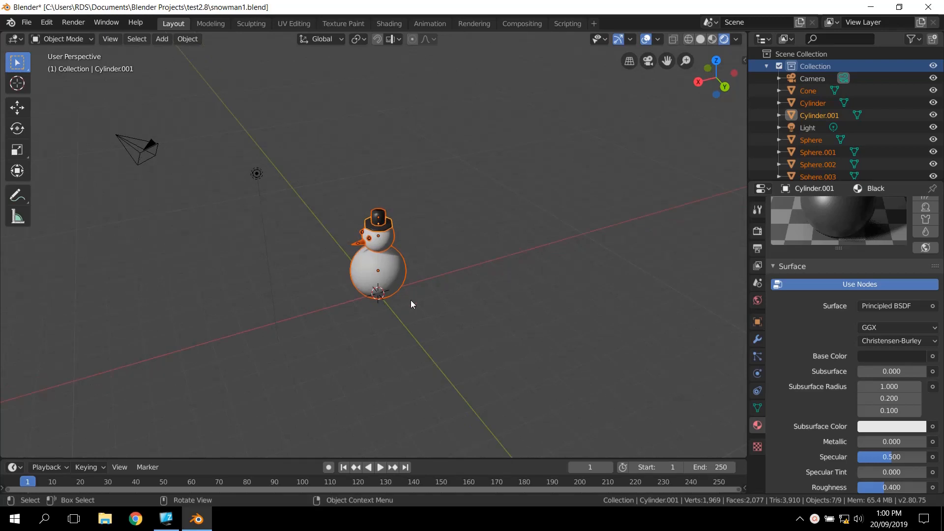
scroll(411, 300, "up", 1)
scroll(411, 301, "up", 3)
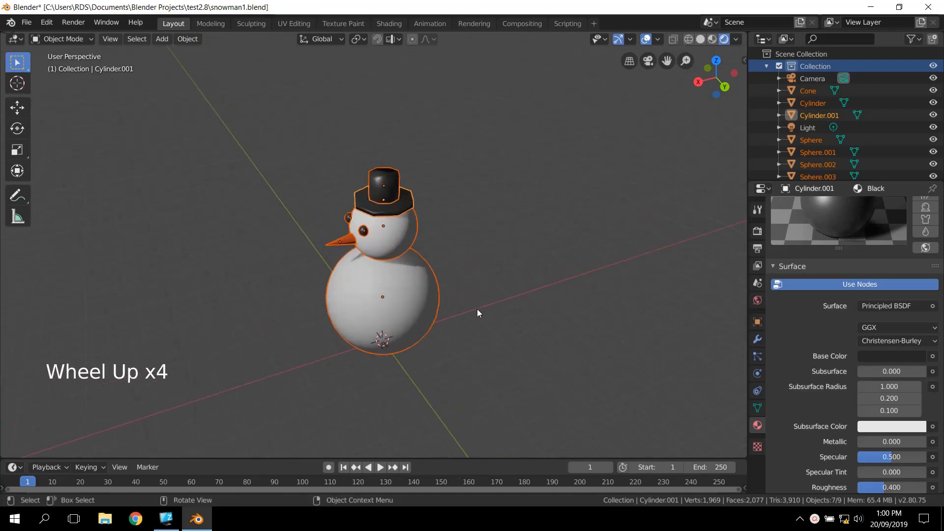
middle_click_drag(476, 315, 418, 279)
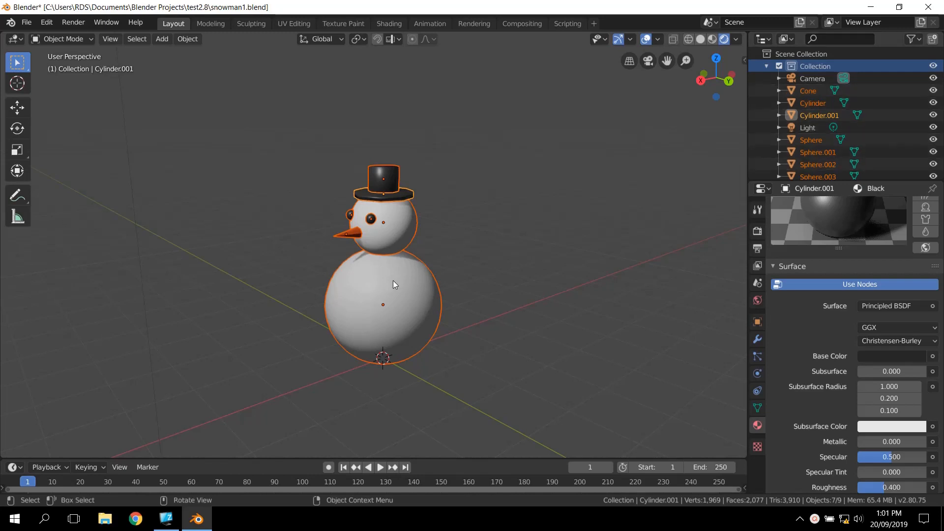
right_click(383, 235)
left_click(188, 42)
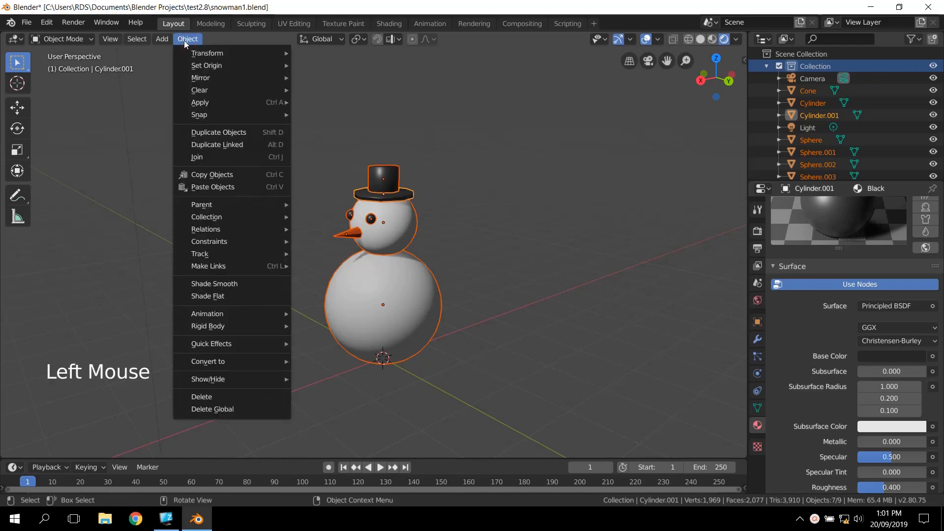
left_click(204, 161)
Select the joined snowman and move it about 0.223 m along the Y axis.
middle_click_drag(258, 186, 356, 228)
scroll(480, 247, "up", 3)
middle_click_drag(480, 247, 369, 127)
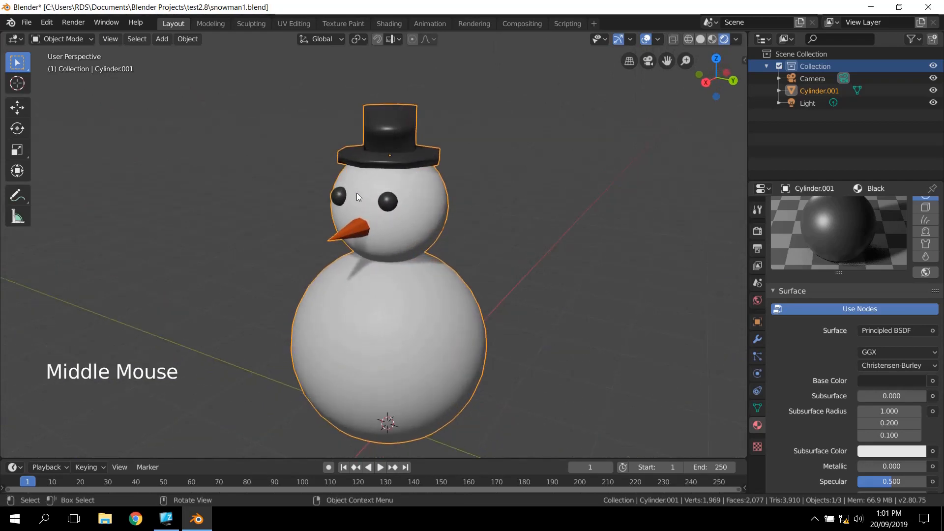
middle_click_drag(410, 238, 403, 235)
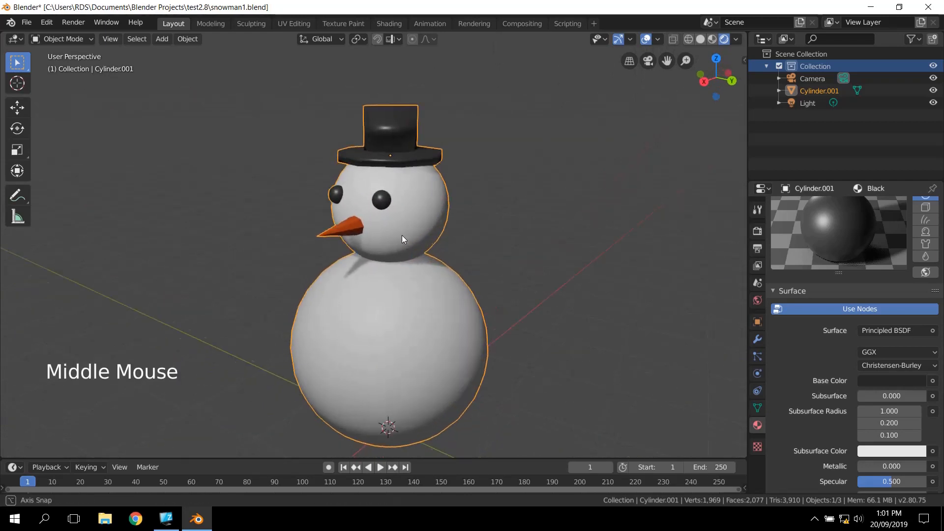
scroll(399, 306, "down", 3)
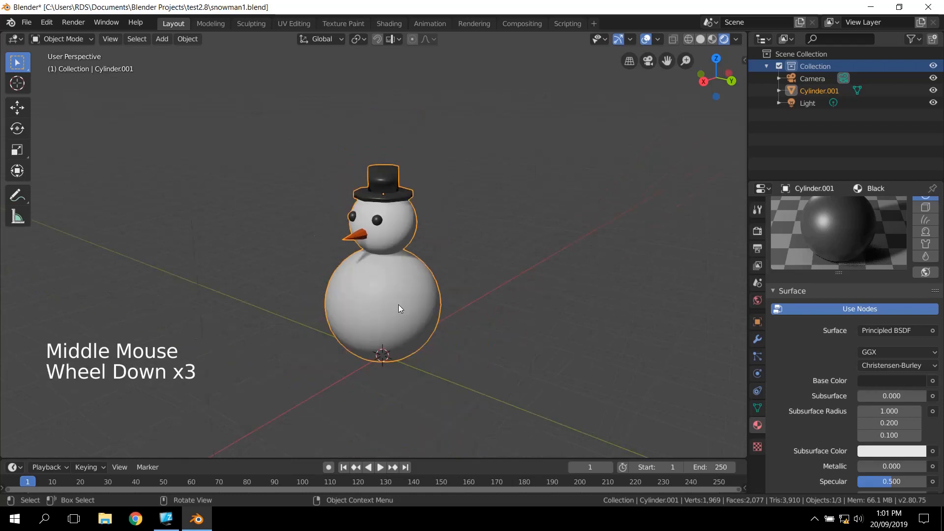
left_click(530, 238)
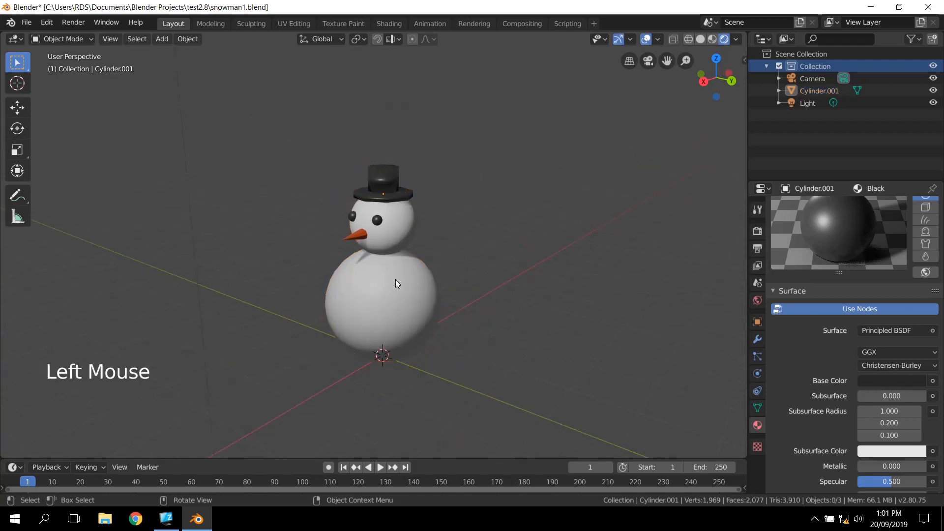
left_click(366, 295)
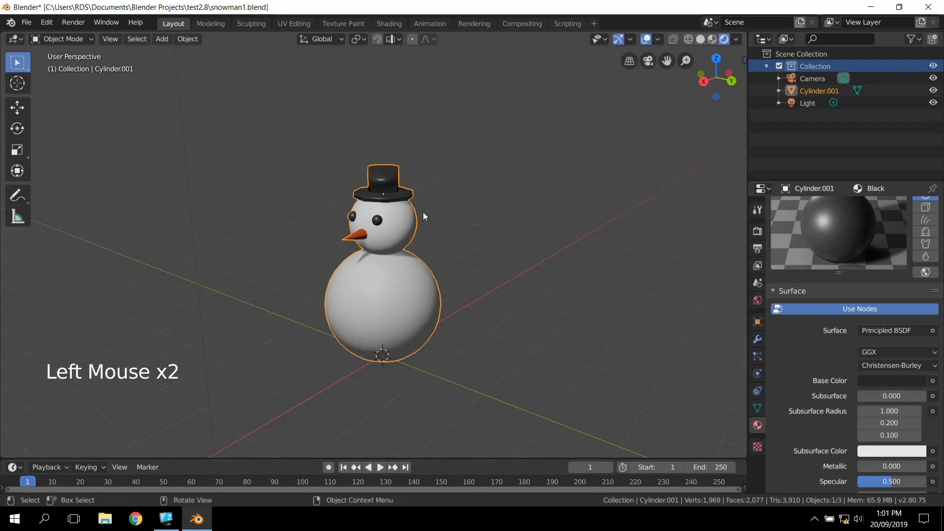
left_click(17, 108)
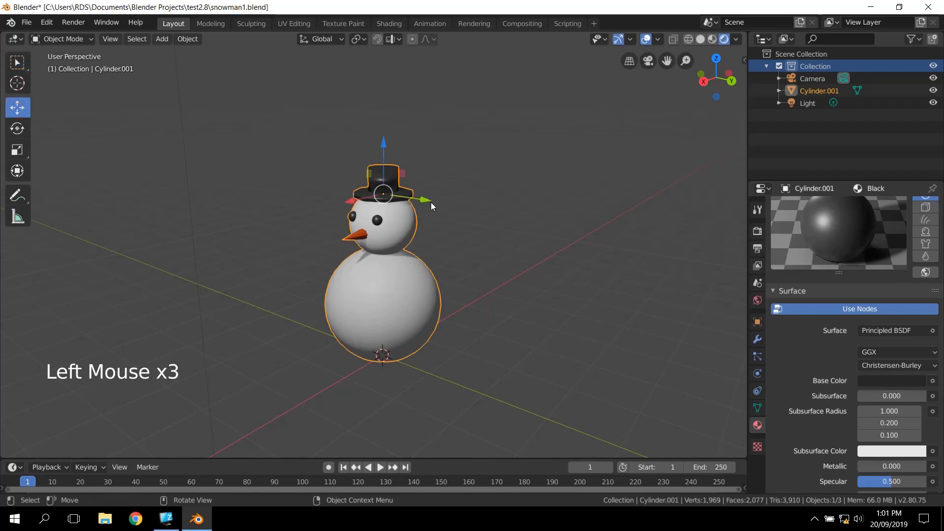
mouse_move(427, 199)
left_mouse_down()
mouse_move(386, 199)
mouse_move(438, 201)
left_mouse_up()
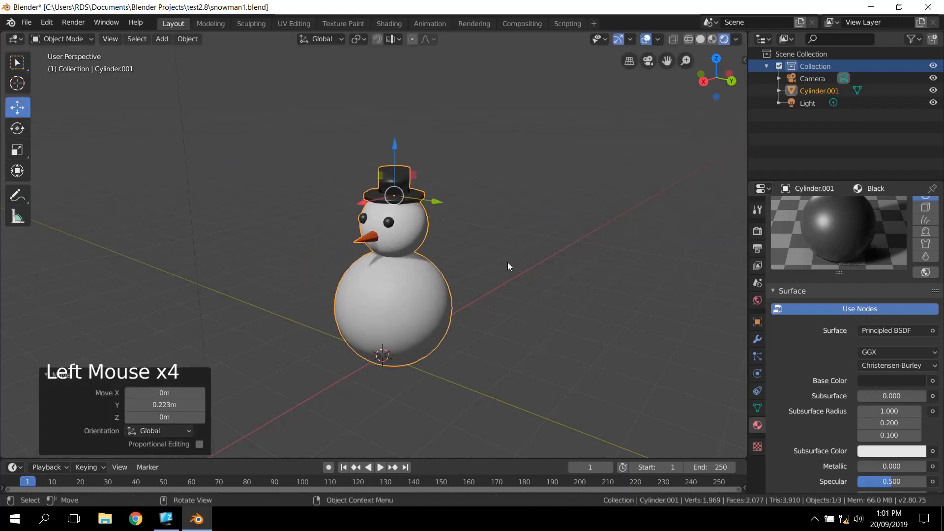
Try scaling the joined snowman down to about 0.54 of its size, and cancel the scaling.
key("s")
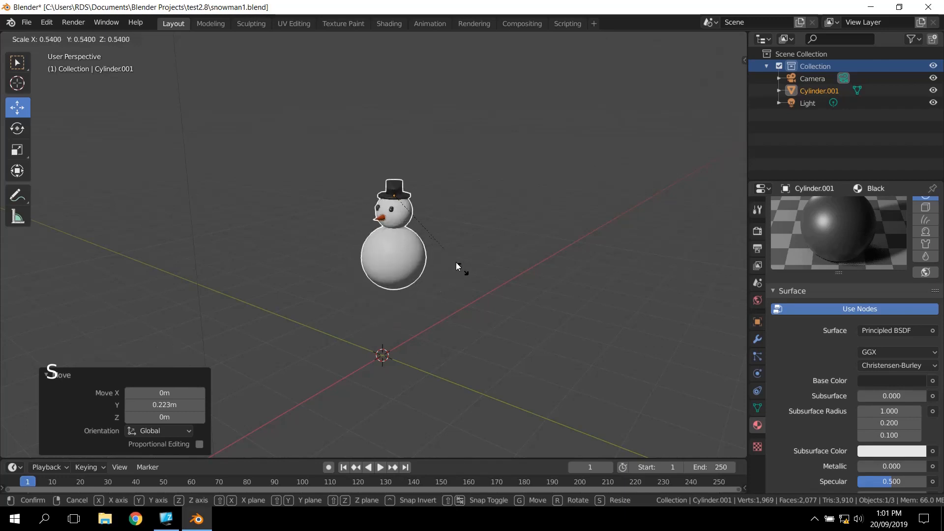
right_click(475, 285)
middle_click_drag(454, 260, 478, 253)
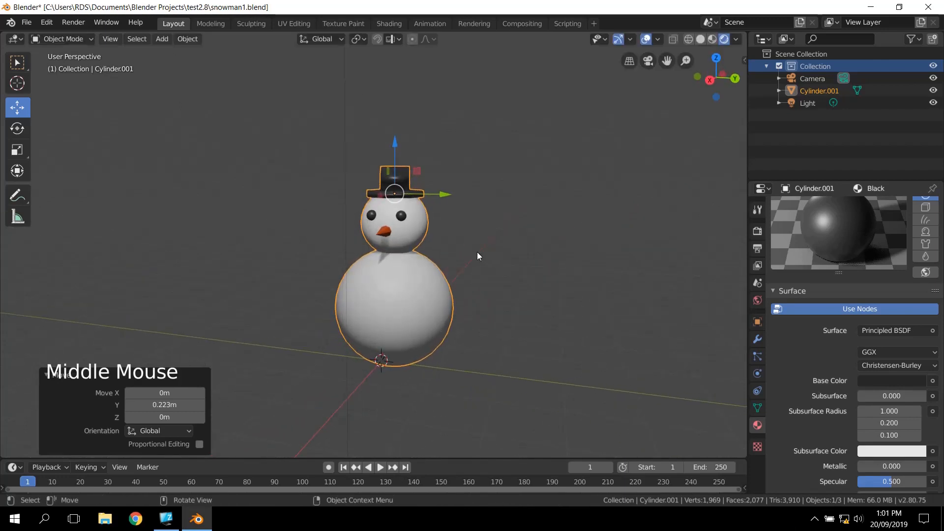
middle_click_drag(467, 293, 524, 288)
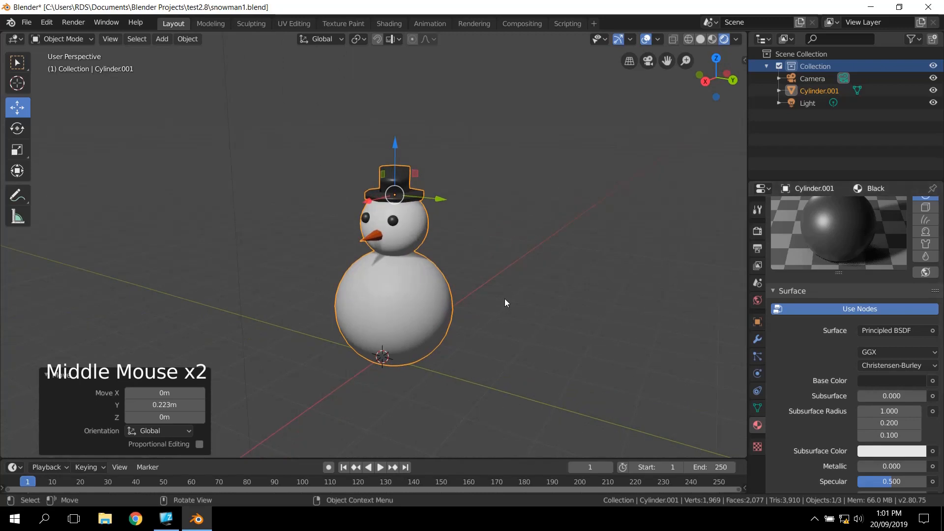
middle_click_drag(493, 272, 528, 261)
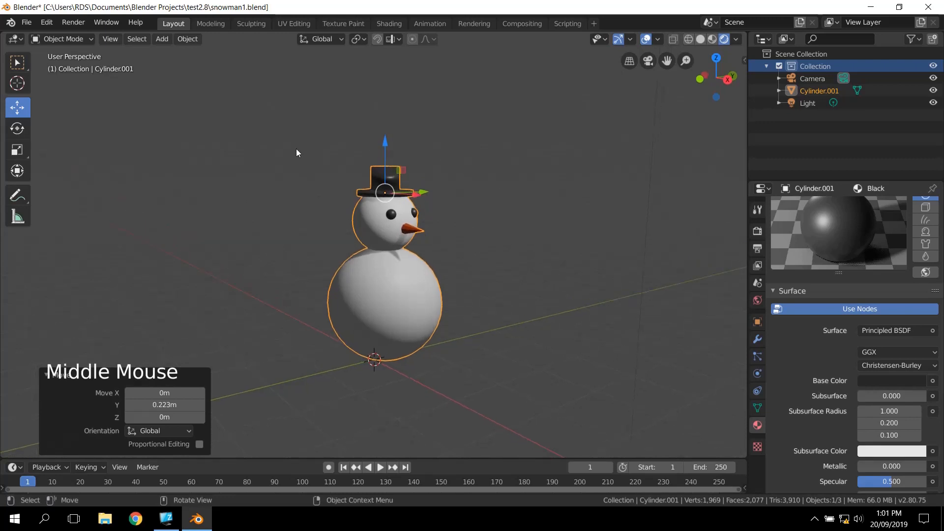
middle_click_drag(517, 332, 450, 316)
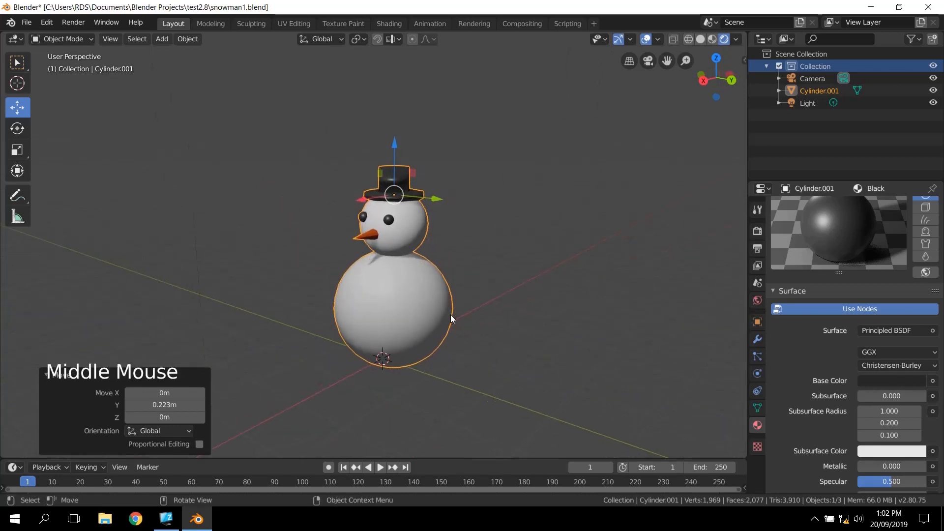